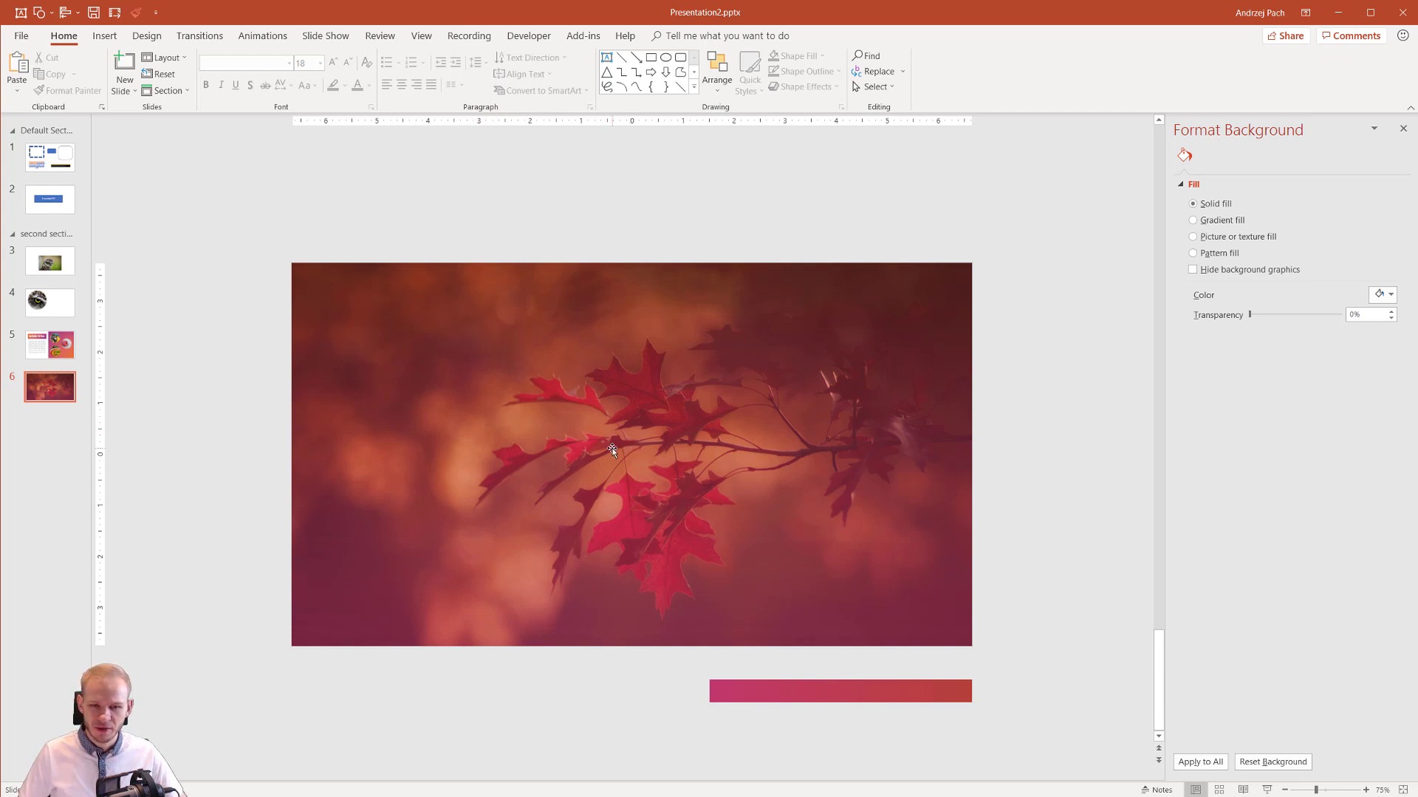
- Duplicate the pink gradient overlay, then shrink and rotate the copy into a horizontal band mid-photo
{"action": "left_click_drag", "start_coordinate": [626, 431], "coordinate": [790, 362]}
{"action": "key", "text": "ctrl+z"}
{"action": "key", "text": "ctrl+v"}
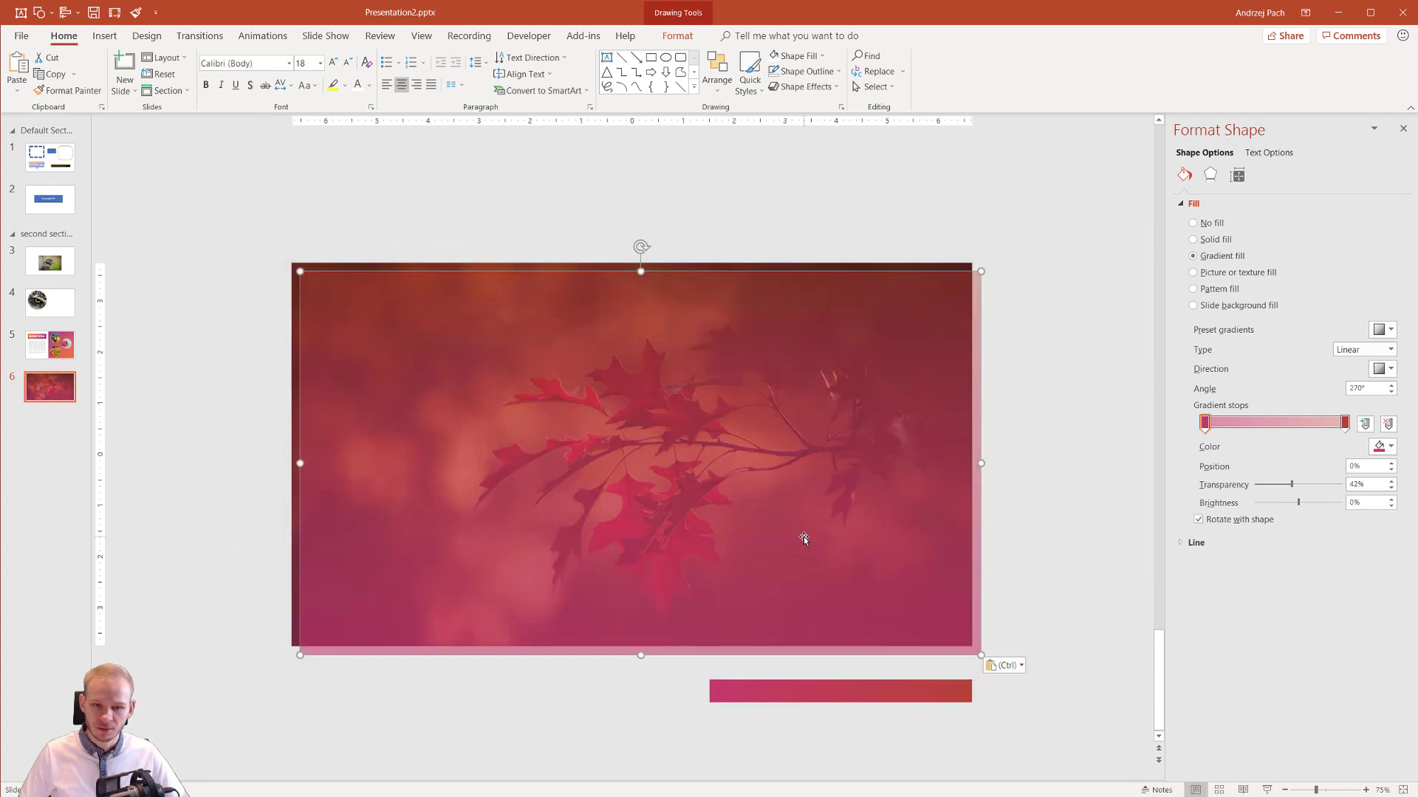
{"action": "left_click_drag", "start_coordinate": [980, 655], "coordinate": [688, 354]}
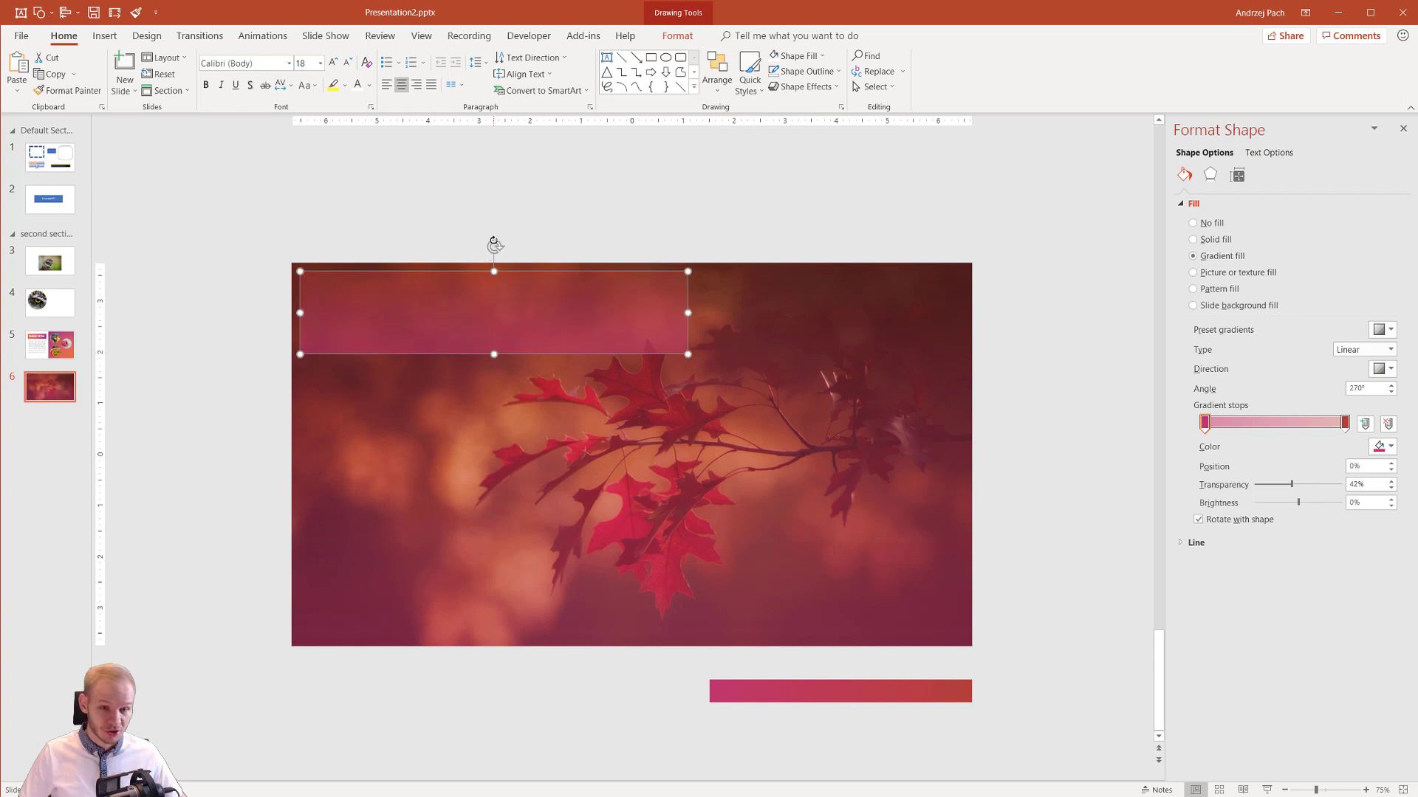
{"action": "left_click_drag", "start_coordinate": [494, 244], "coordinate": [609, 473]}
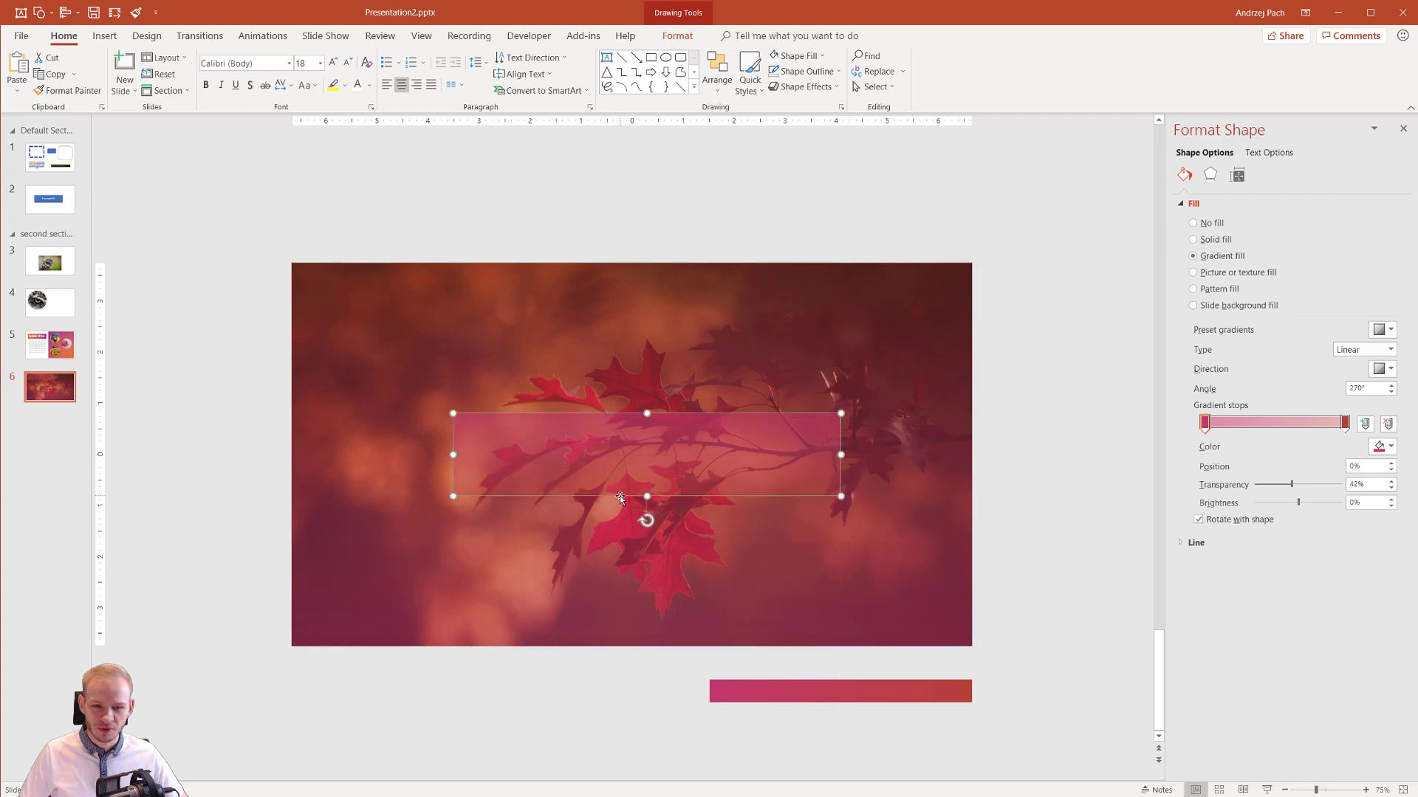
- Lower the band's gradient stops to 15% and 20% transparency, then widen and re-centre it
{"action": "left_click", "coordinate": [1205, 425]}
{"action": "mouse_move", "coordinate": [1291, 485]}
{"action": "left_mouse_down"}
{"action": "mouse_move", "coordinate": [1271, 490]}
{"action": "mouse_move", "coordinate": [1297, 487]}
{"action": "left_mouse_up"}
{"action": "left_click", "coordinate": [1345, 424]}
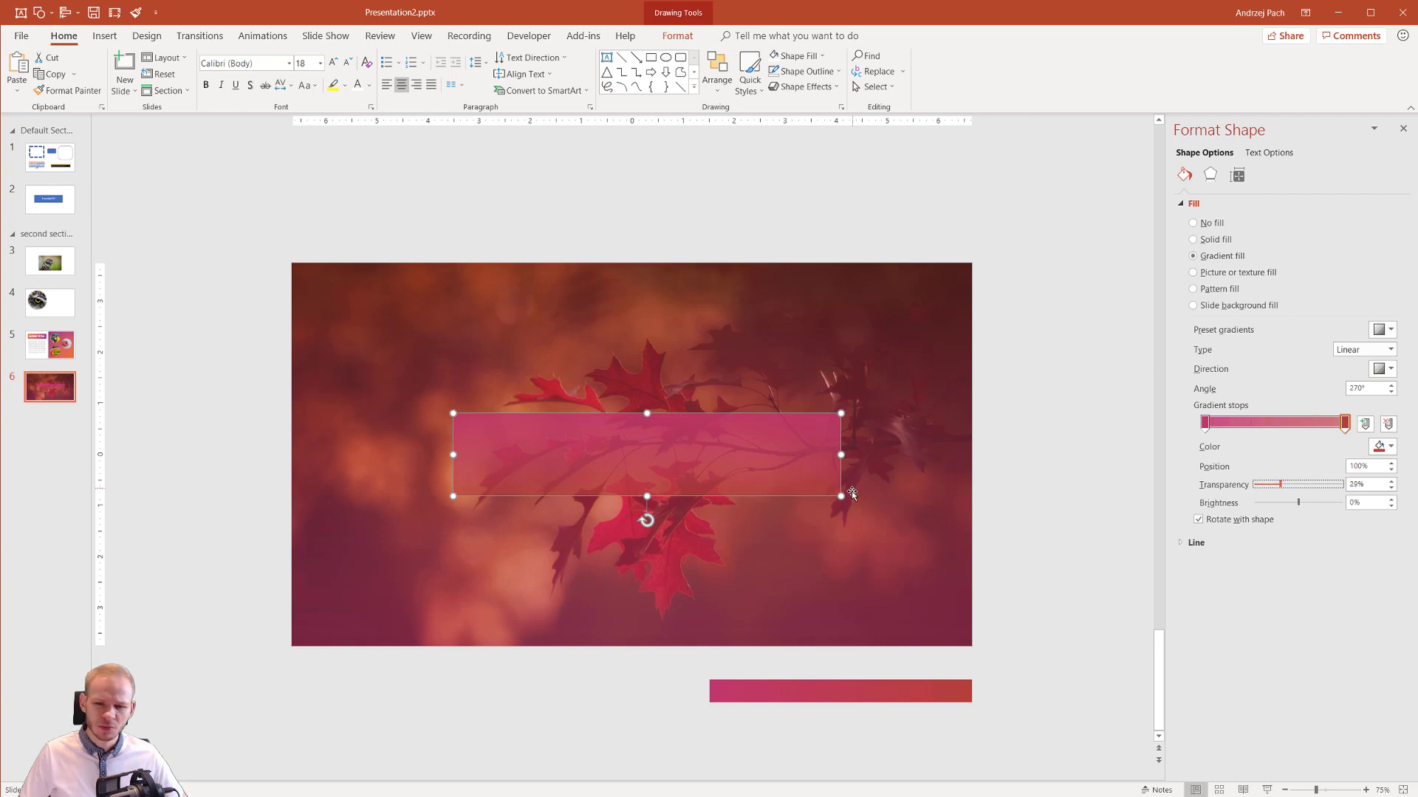
{"action": "left_click_drag", "start_coordinate": [841, 496], "coordinate": [809, 484]}
{"action": "left_click", "coordinate": [1044, 503]}
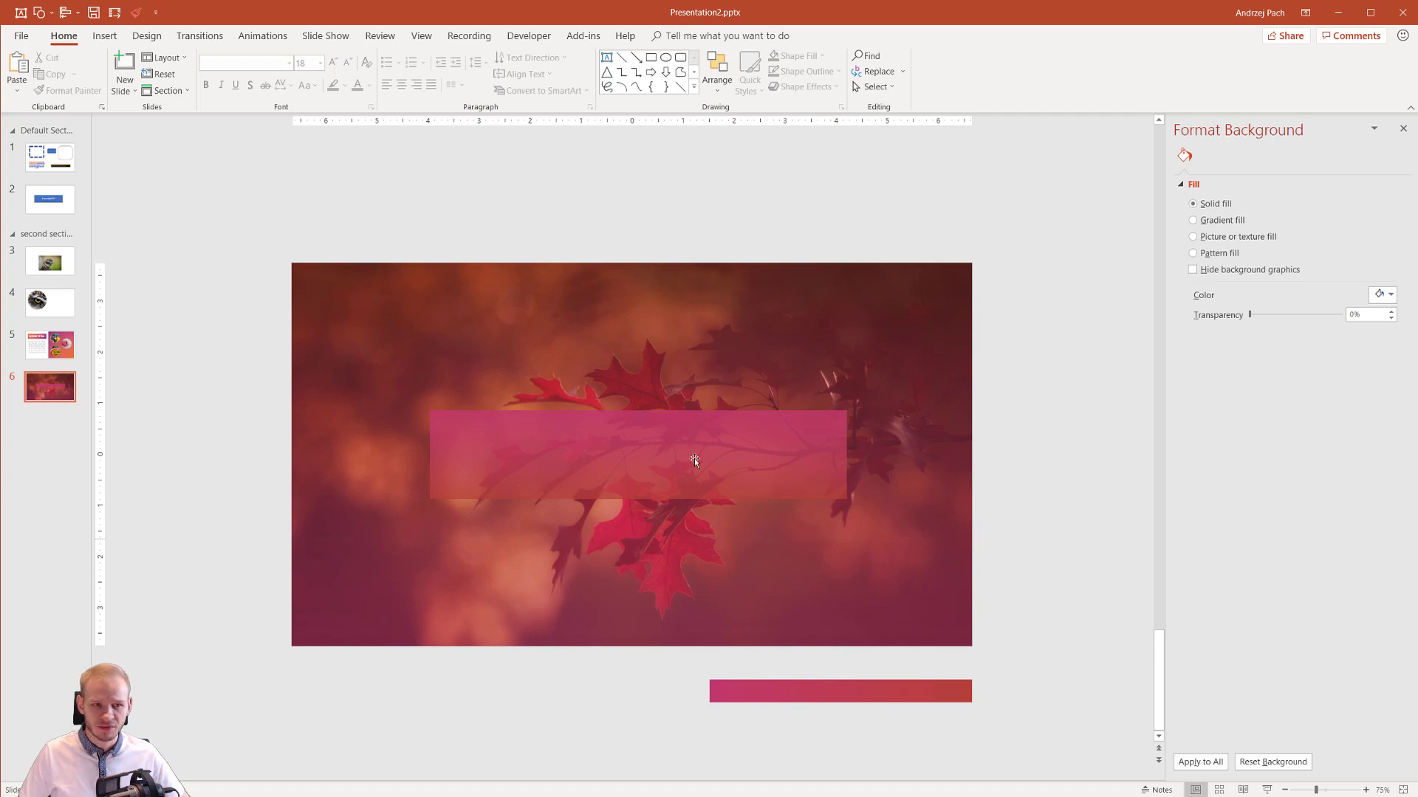
- Draw a text box reading 'AUTUMN MAGIC' and narrow it to fit inside the pink band
{"action": "left_click", "coordinate": [100, 38]}
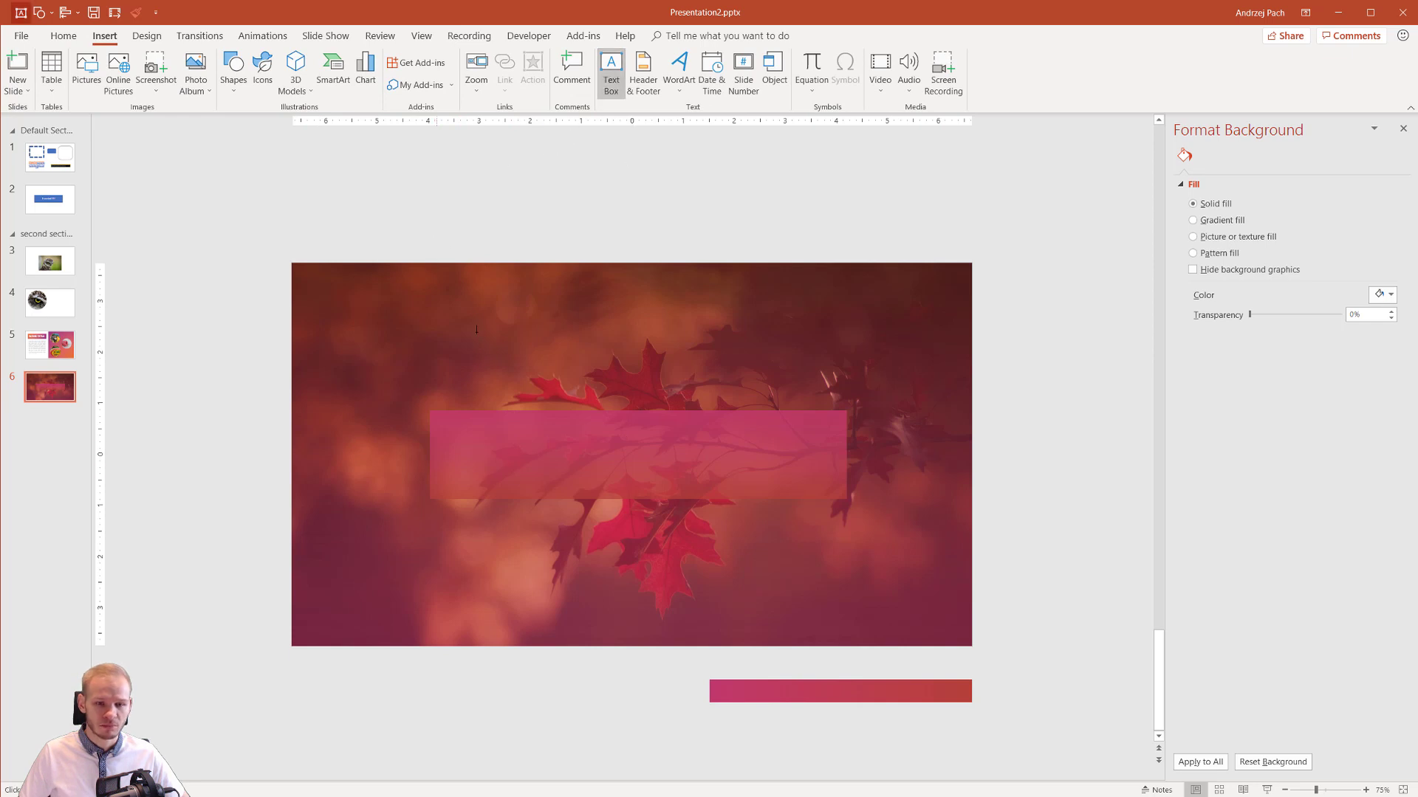
{"action": "left_click_drag", "start_coordinate": [495, 303], "coordinate": [803, 383]}
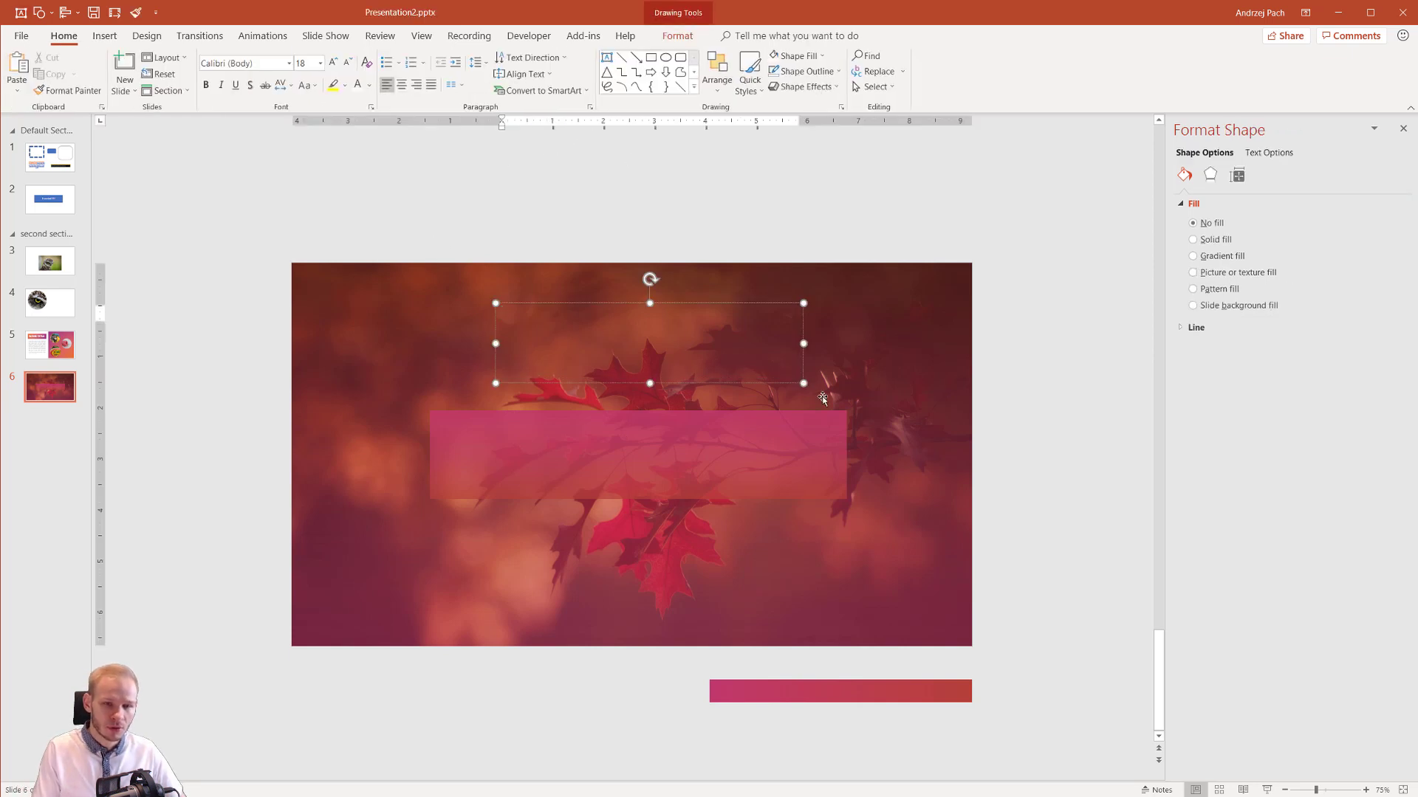
{"action": "type", "text": "AUTUMN"}
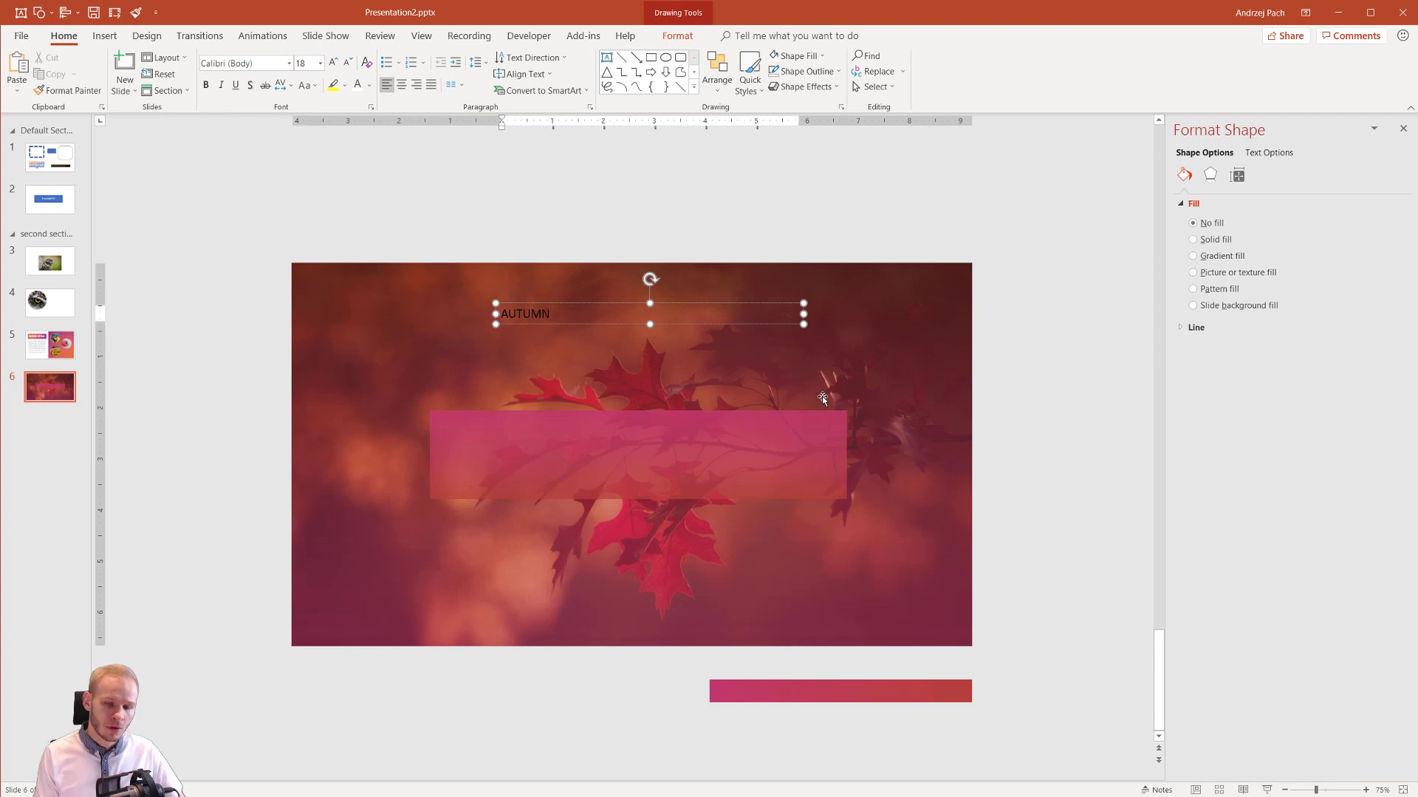
{"action": "type", "text": " MAGIC"}
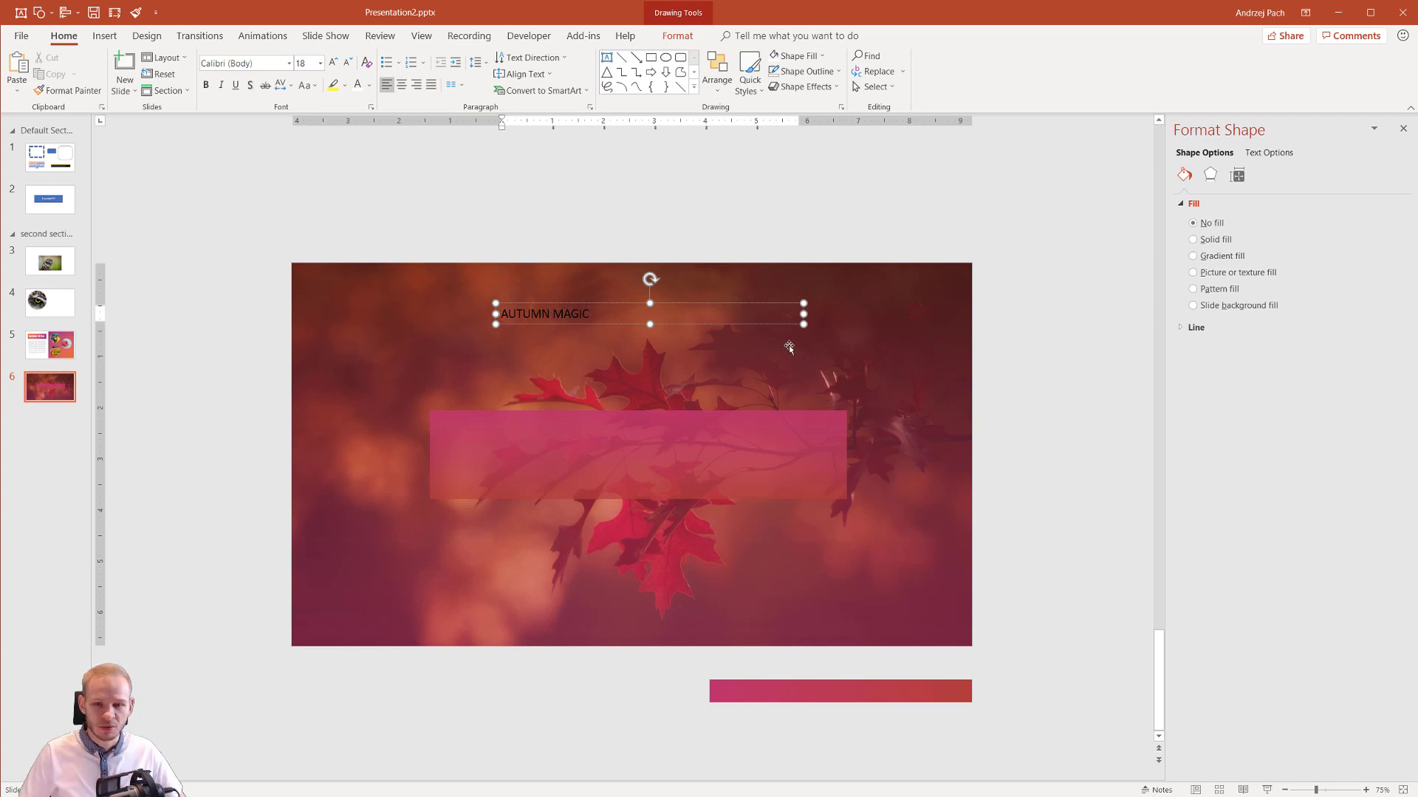
{"action": "left_click_drag", "start_coordinate": [803, 314], "coordinate": [743, 469]}
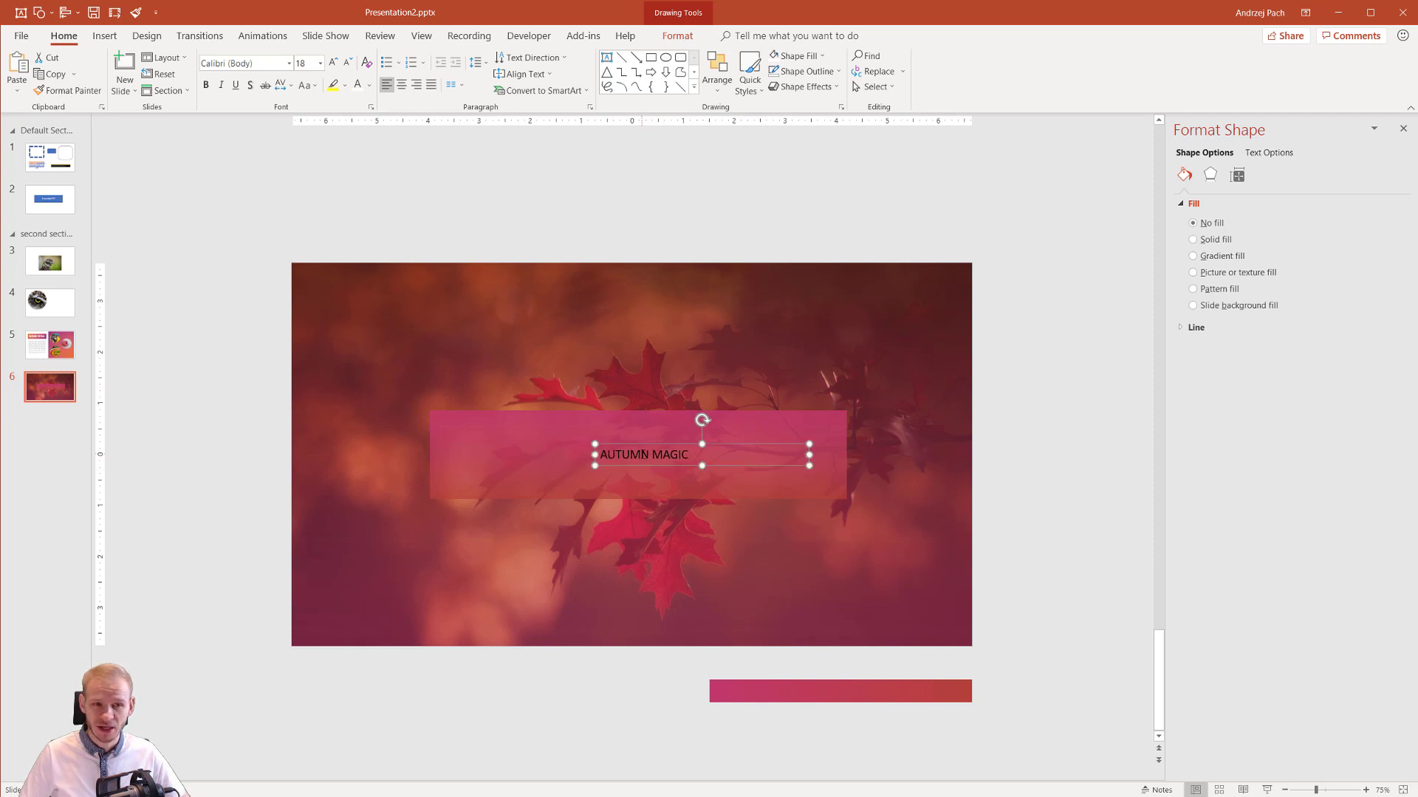
- Centre the title text, enlarge it to 54 pt, and widen the box so it fits one line
{"action": "left_click_drag", "start_coordinate": [653, 437], "coordinate": [589, 437]}
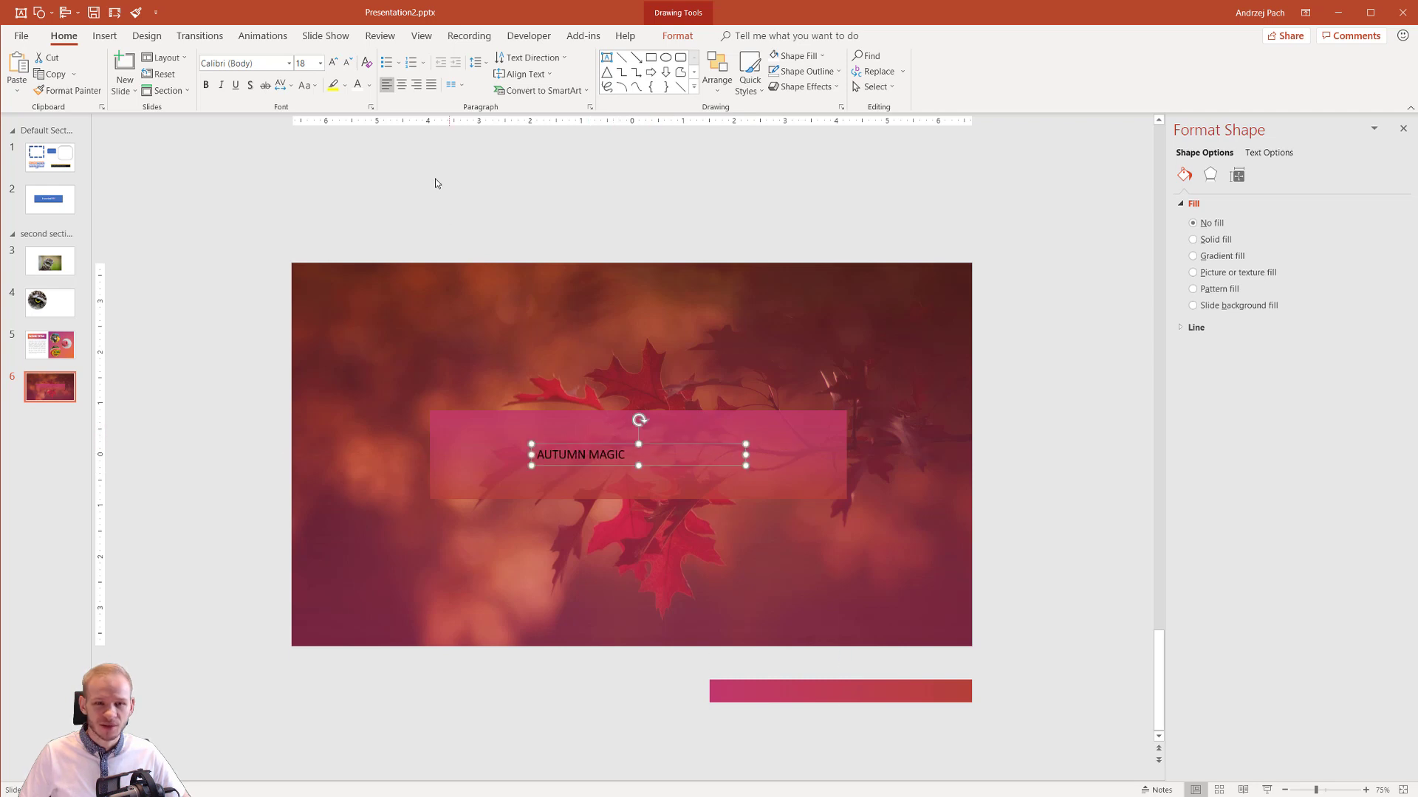
{"action": "left_click", "coordinate": [407, 87]}
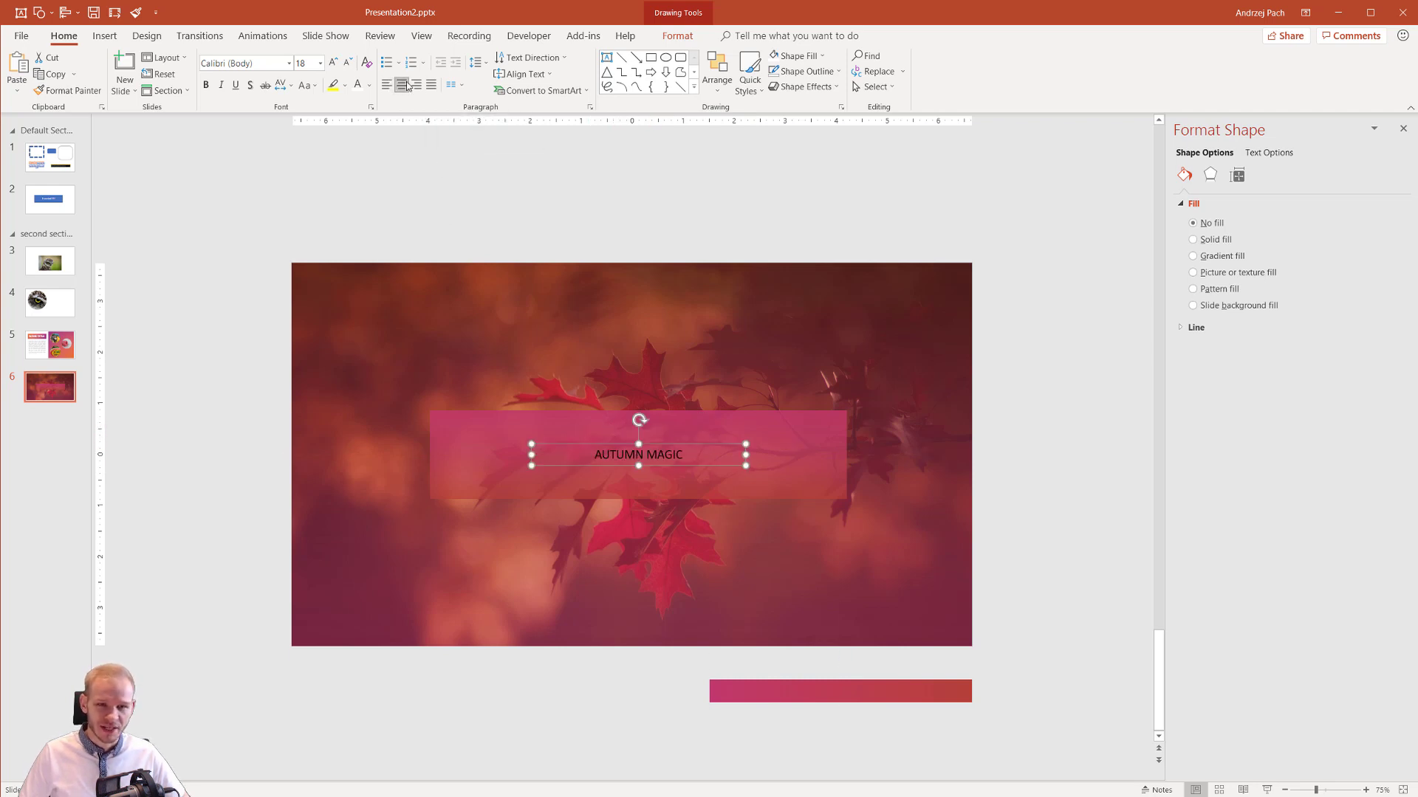
{"action": "left_click", "coordinate": [329, 66]}
{"action": "left_click", "coordinate": [329, 67]}
{"action": "left_click", "coordinate": [329, 66]}
{"action": "left_click", "coordinate": [329, 67]}
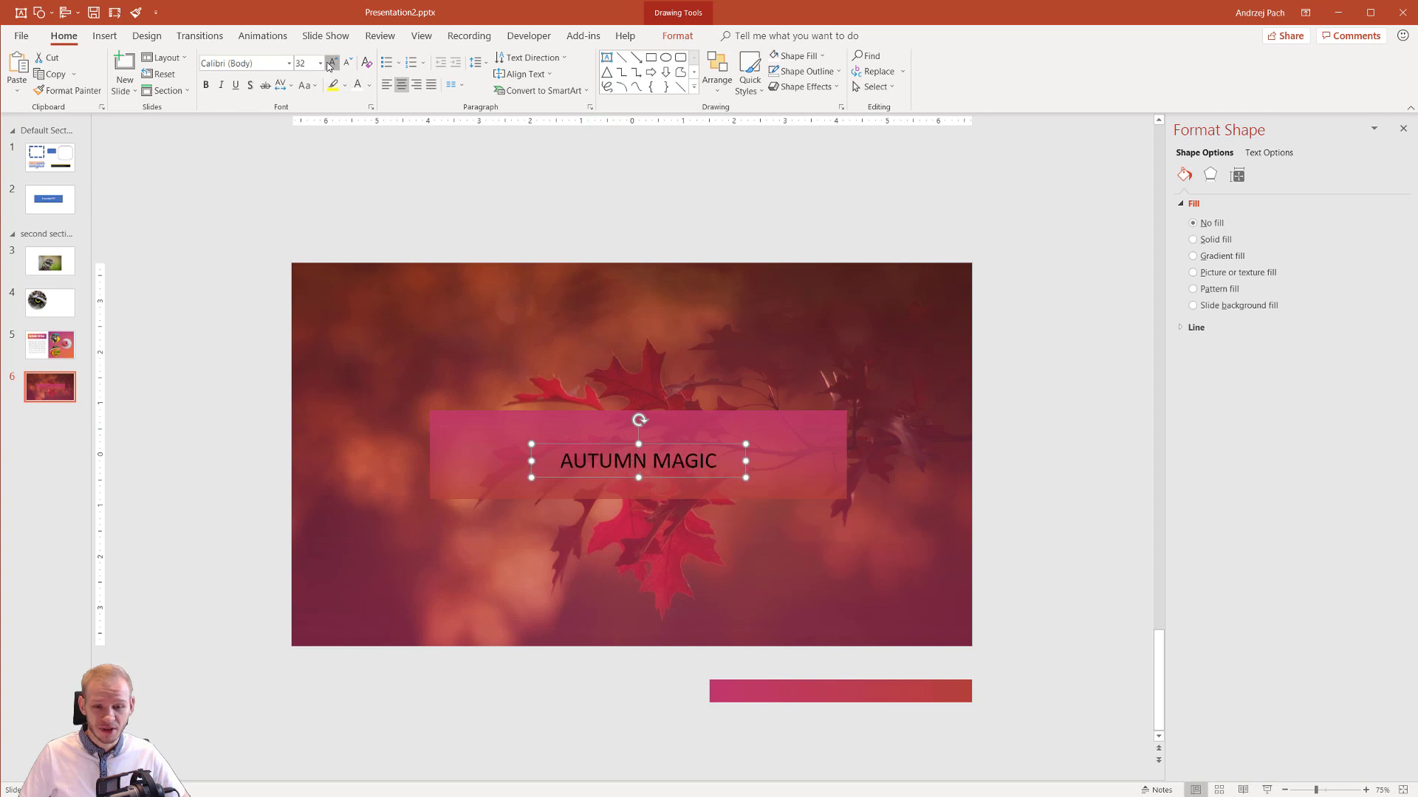
{"action": "left_click", "coordinate": [329, 67]}
{"action": "left_click", "coordinate": [329, 67]}
{"action": "left_click", "coordinate": [330, 67]}
{"action": "left_click", "coordinate": [329, 66]}
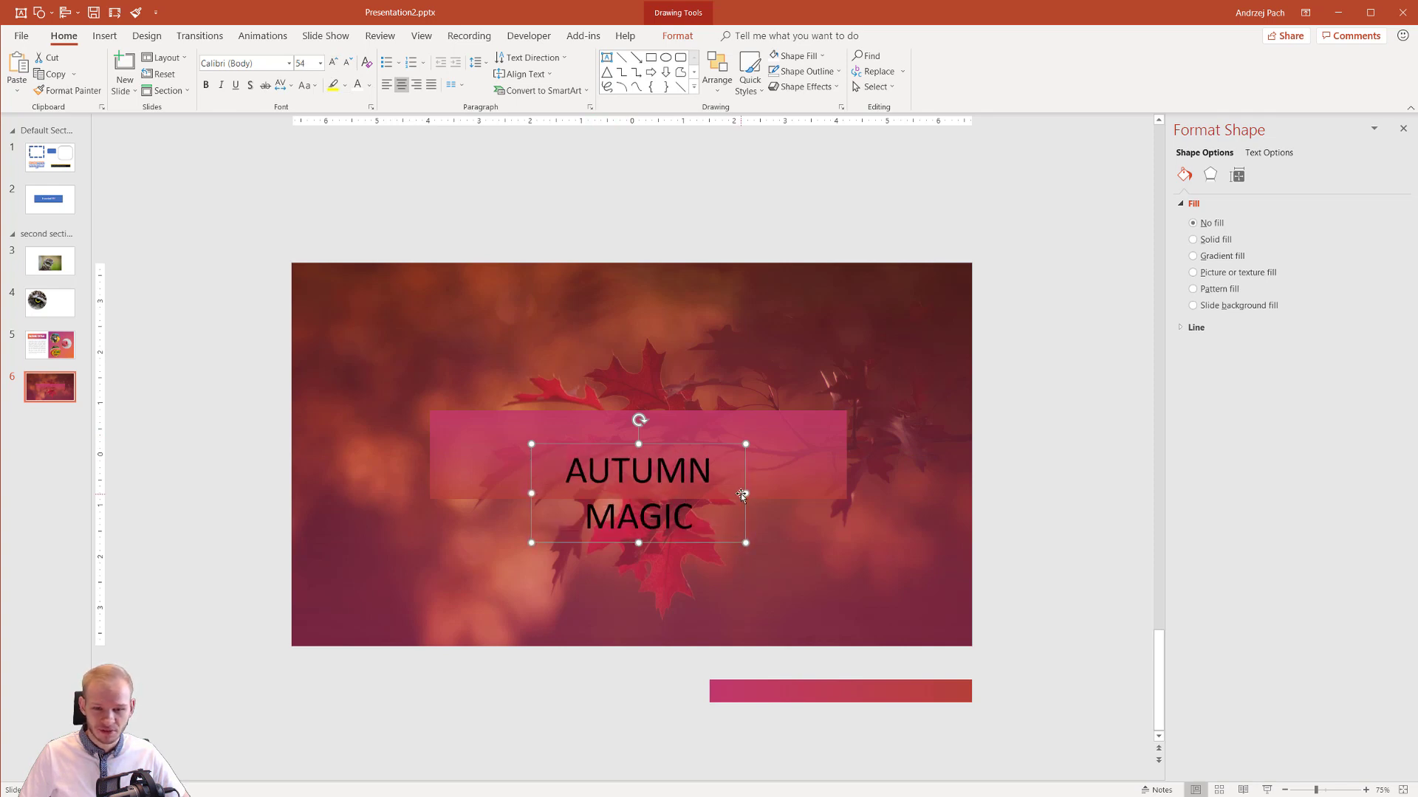
{"action": "left_click_drag", "start_coordinate": [743, 493], "coordinate": [854, 493]}
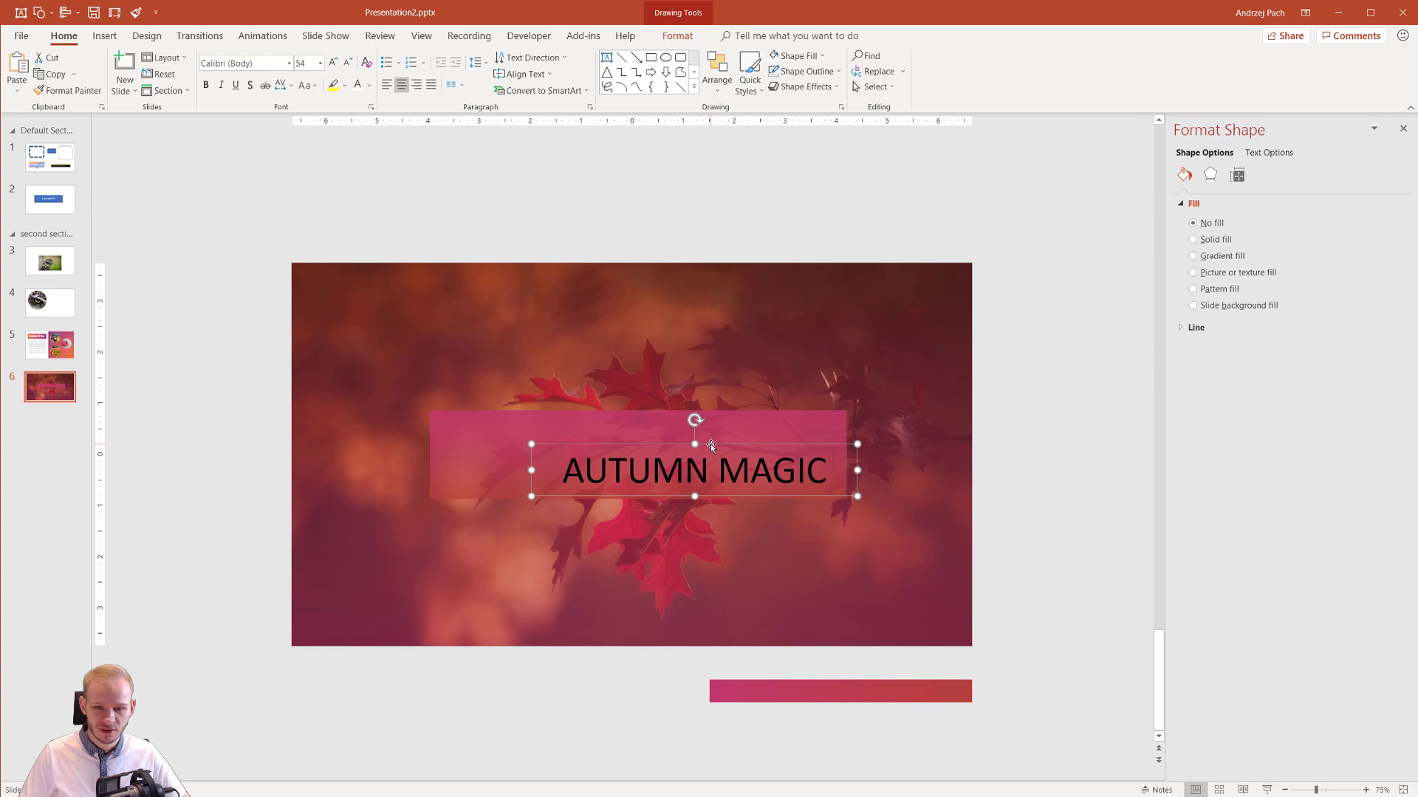
{"action": "left_click_drag", "start_coordinate": [691, 442], "coordinate": [649, 429]}
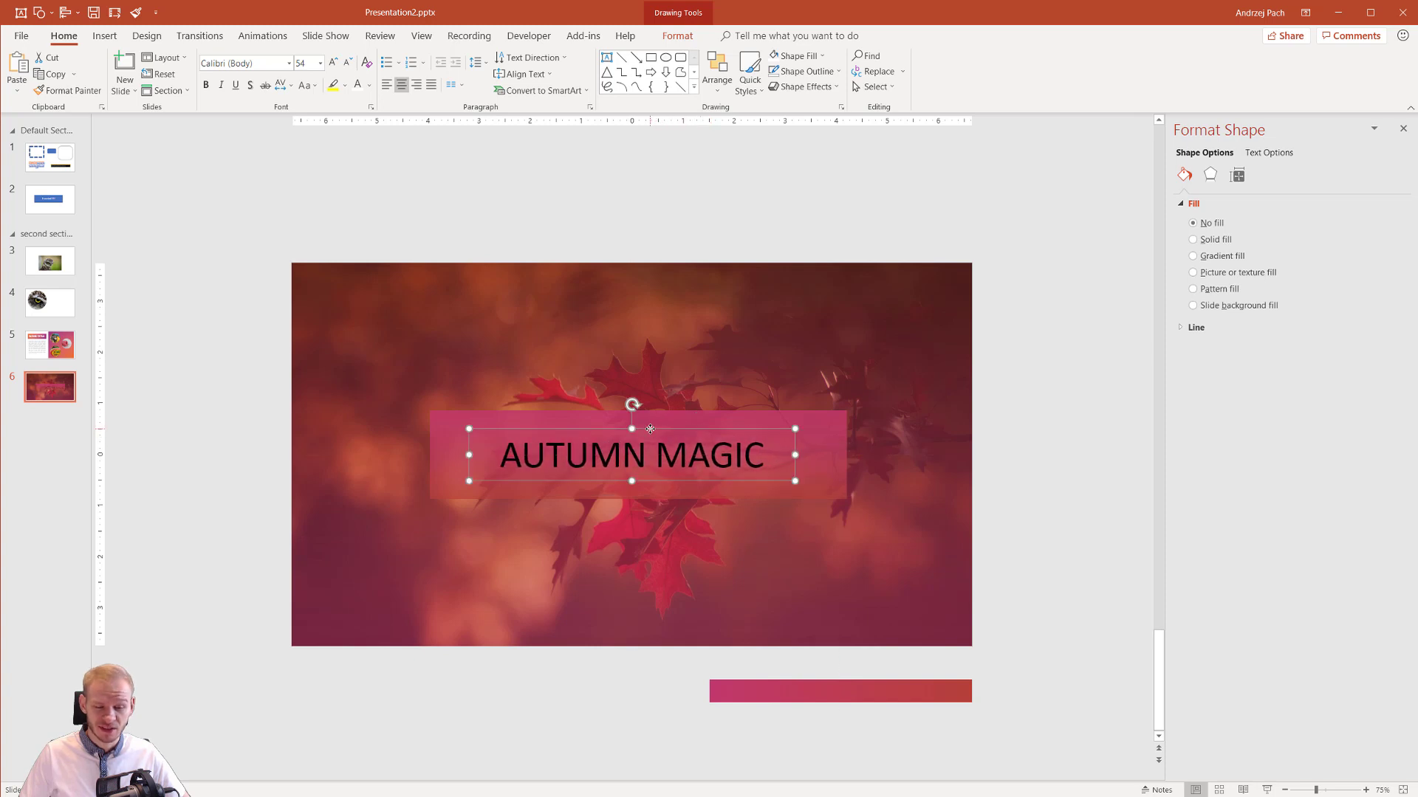
- Try the leaves' red as title colour, revert to white, and nudge the title to centre
{"action": "left_click", "coordinate": [369, 86]}
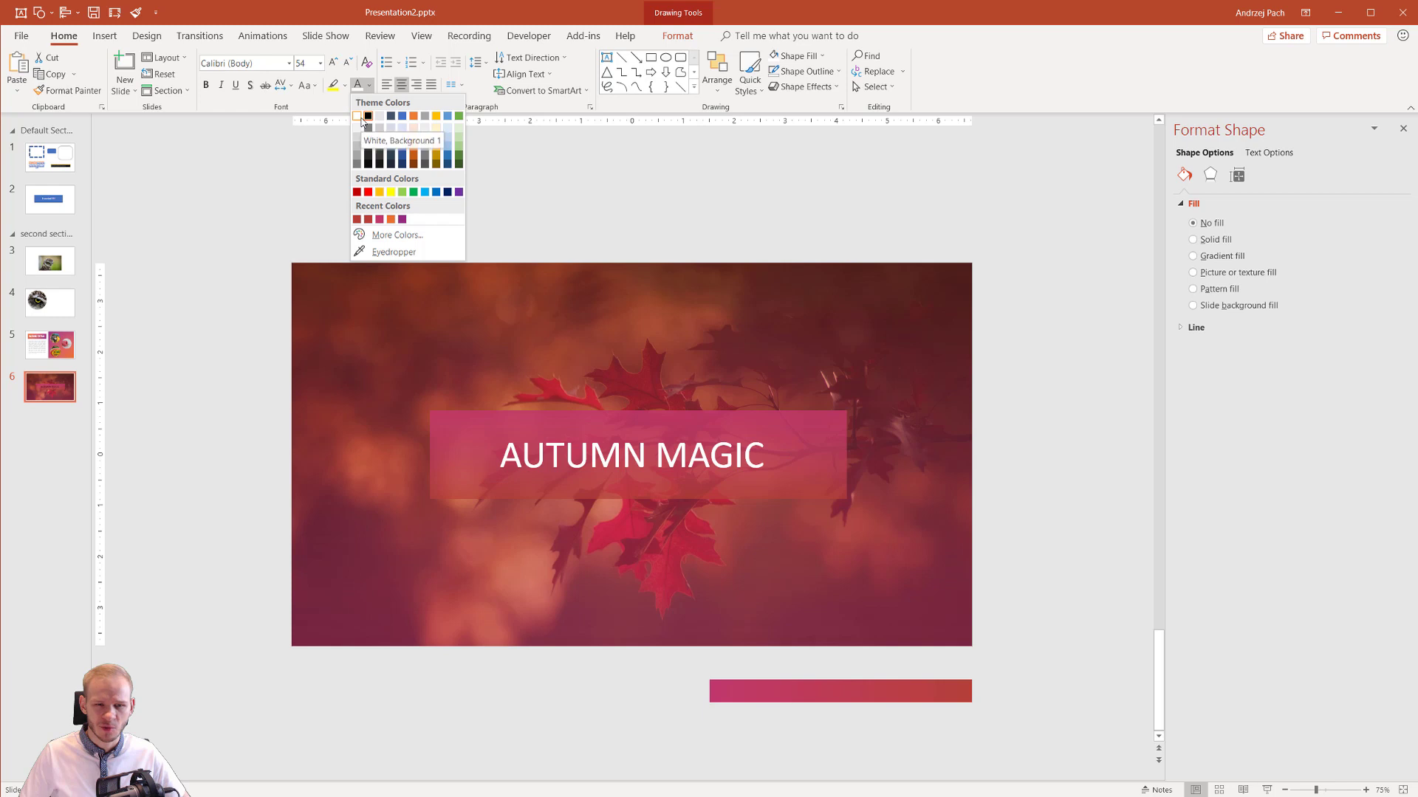
{"action": "left_click", "coordinate": [385, 252]}
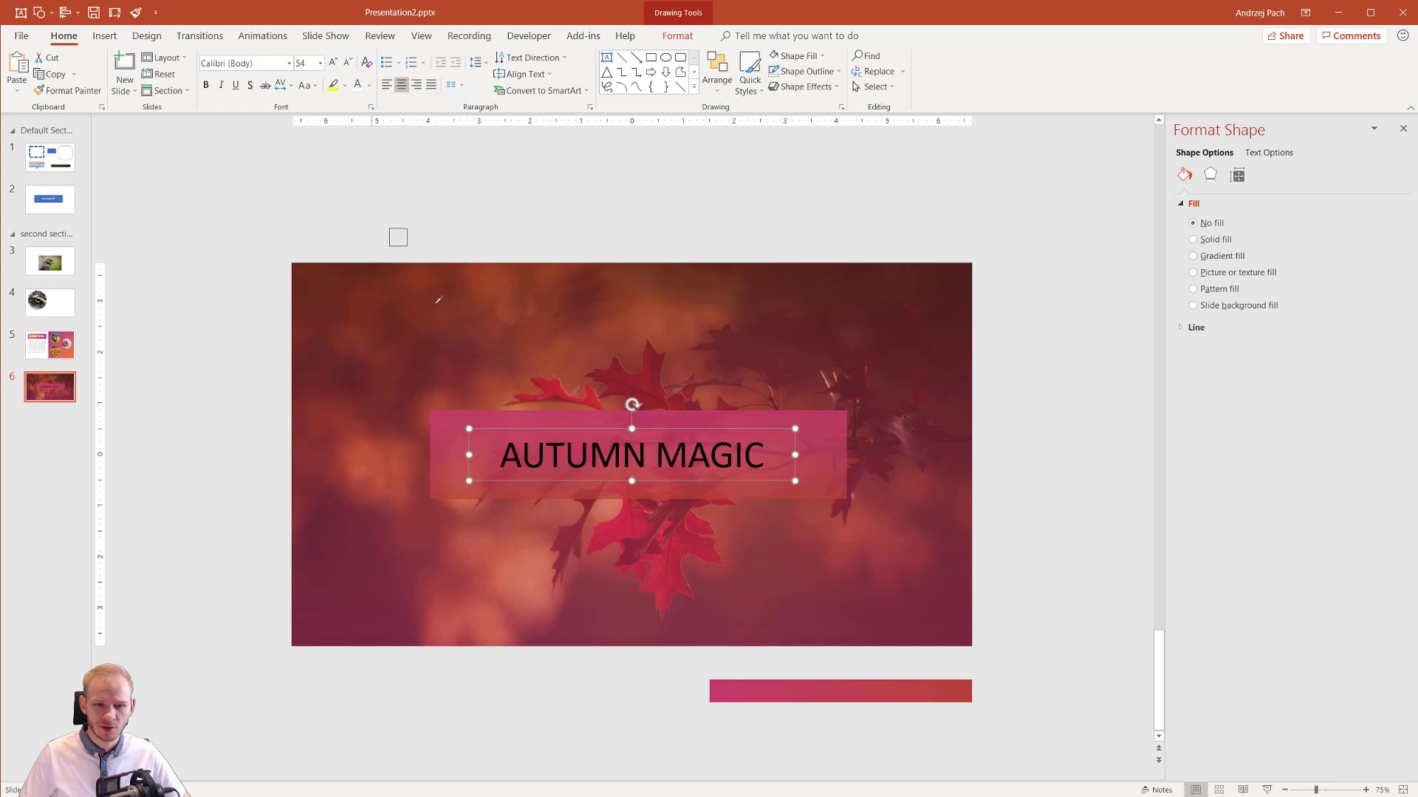
{"action": "left_click", "coordinate": [548, 386]}
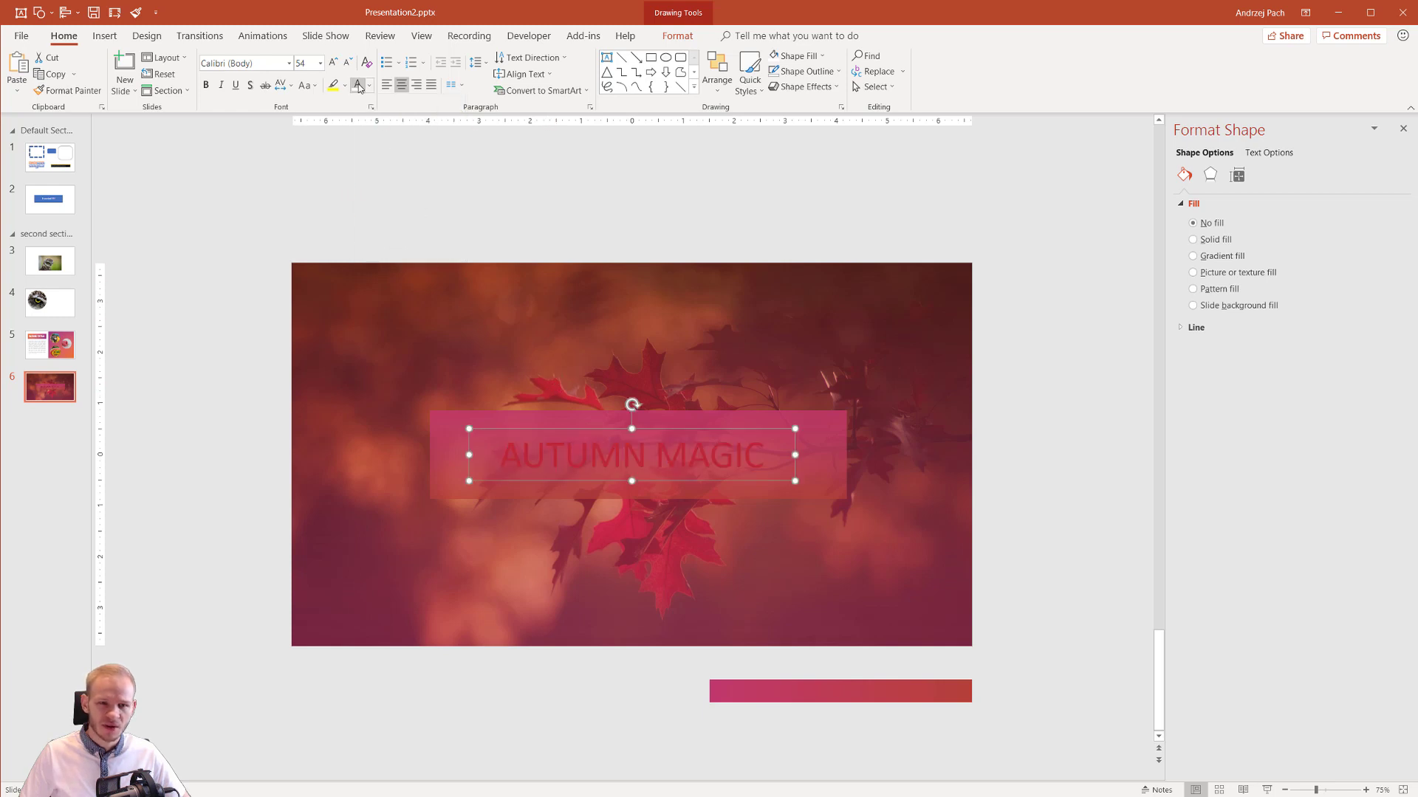
{"action": "key", "text": "ctrl+z"}
{"action": "left_click_drag", "start_coordinate": [581, 431], "coordinate": [586, 427]}
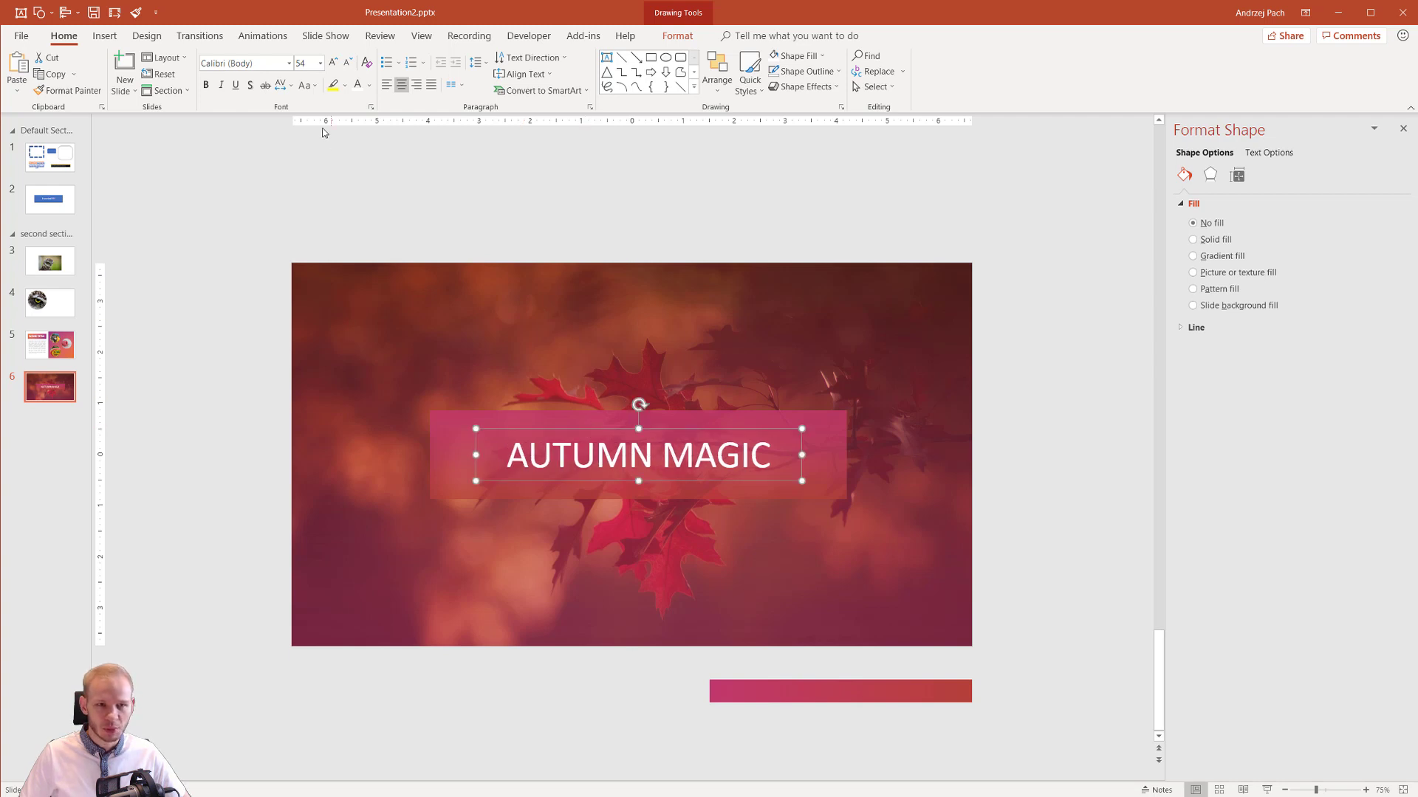
- Set the AUTUMN MAGIC title's font to Berlin Sans FB Demi
{"action": "left_click", "coordinate": [289, 63]}
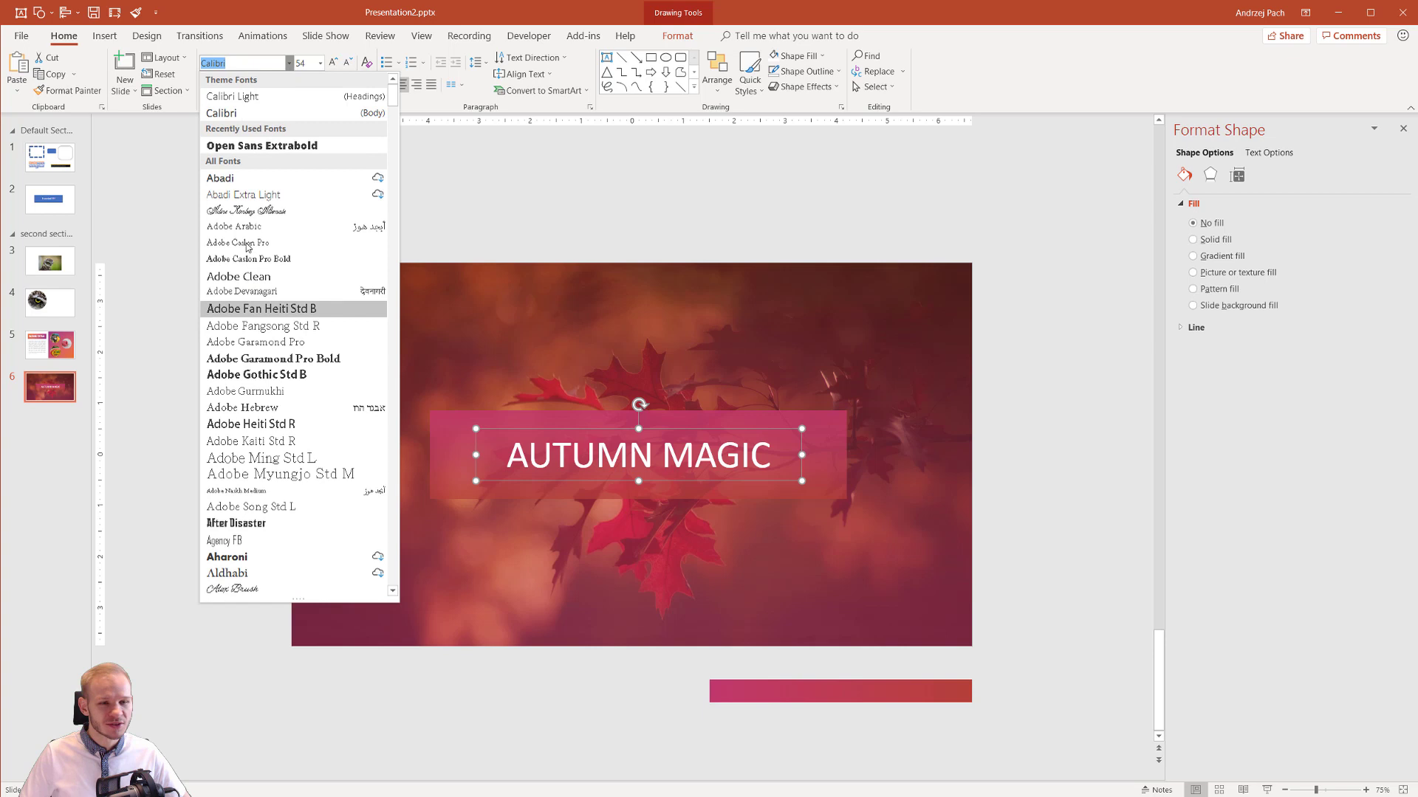
{"action": "scroll", "coordinate": [257, 192], "scroll_direction": "down", "scroll_amount": 3}
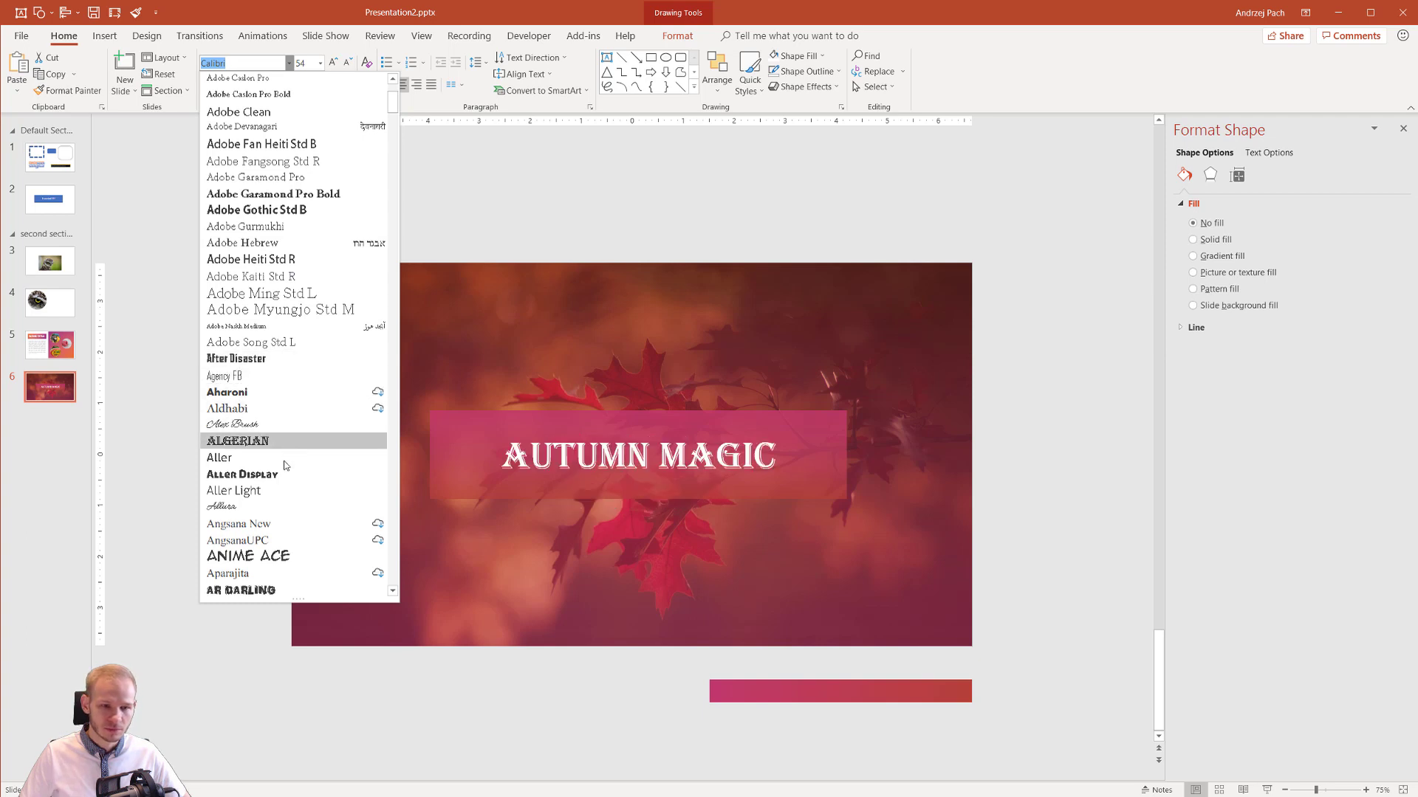
{"action": "scroll", "coordinate": [281, 472], "scroll_direction": "down", "scroll_amount": 3}
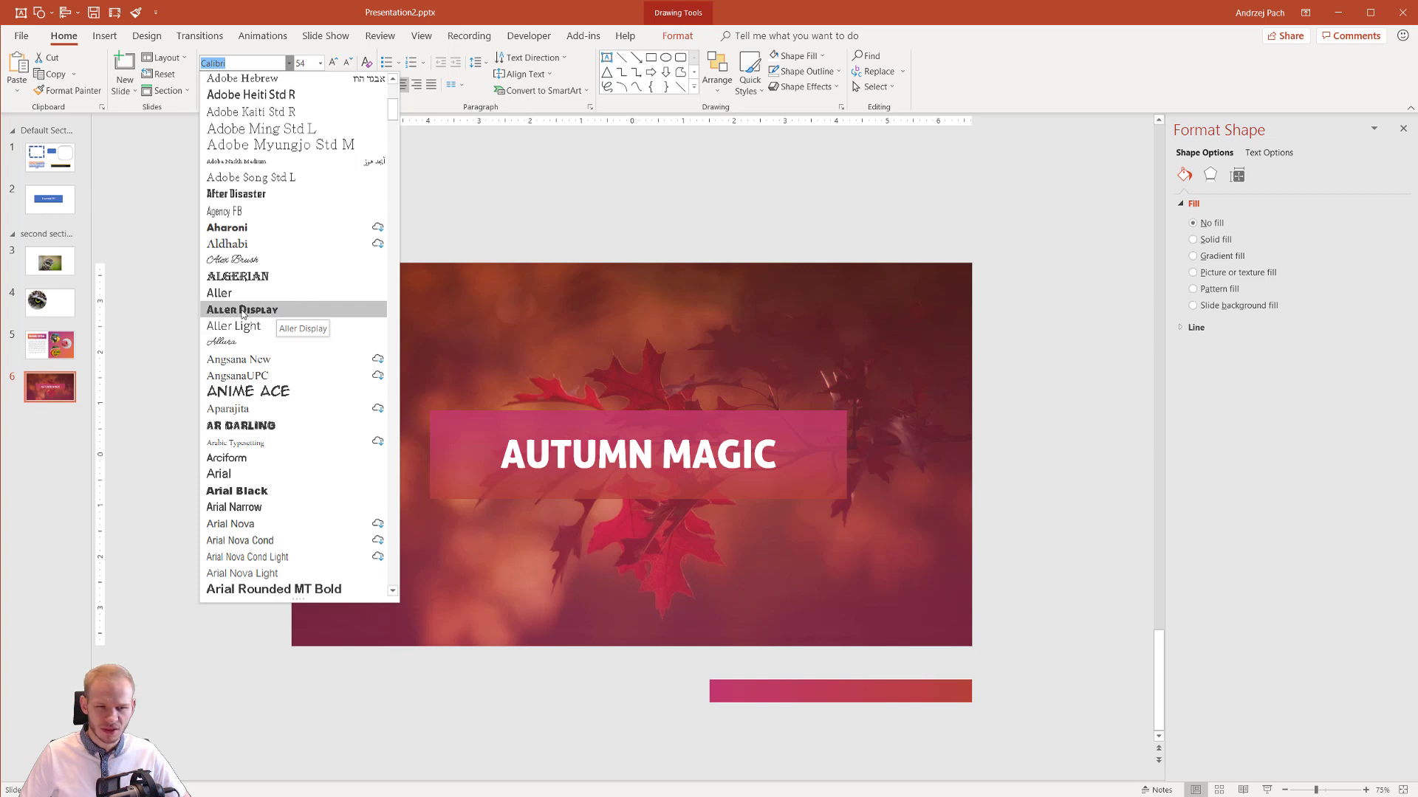
{"action": "scroll", "coordinate": [243, 314], "scroll_direction": "down", "scroll_amount": 2}
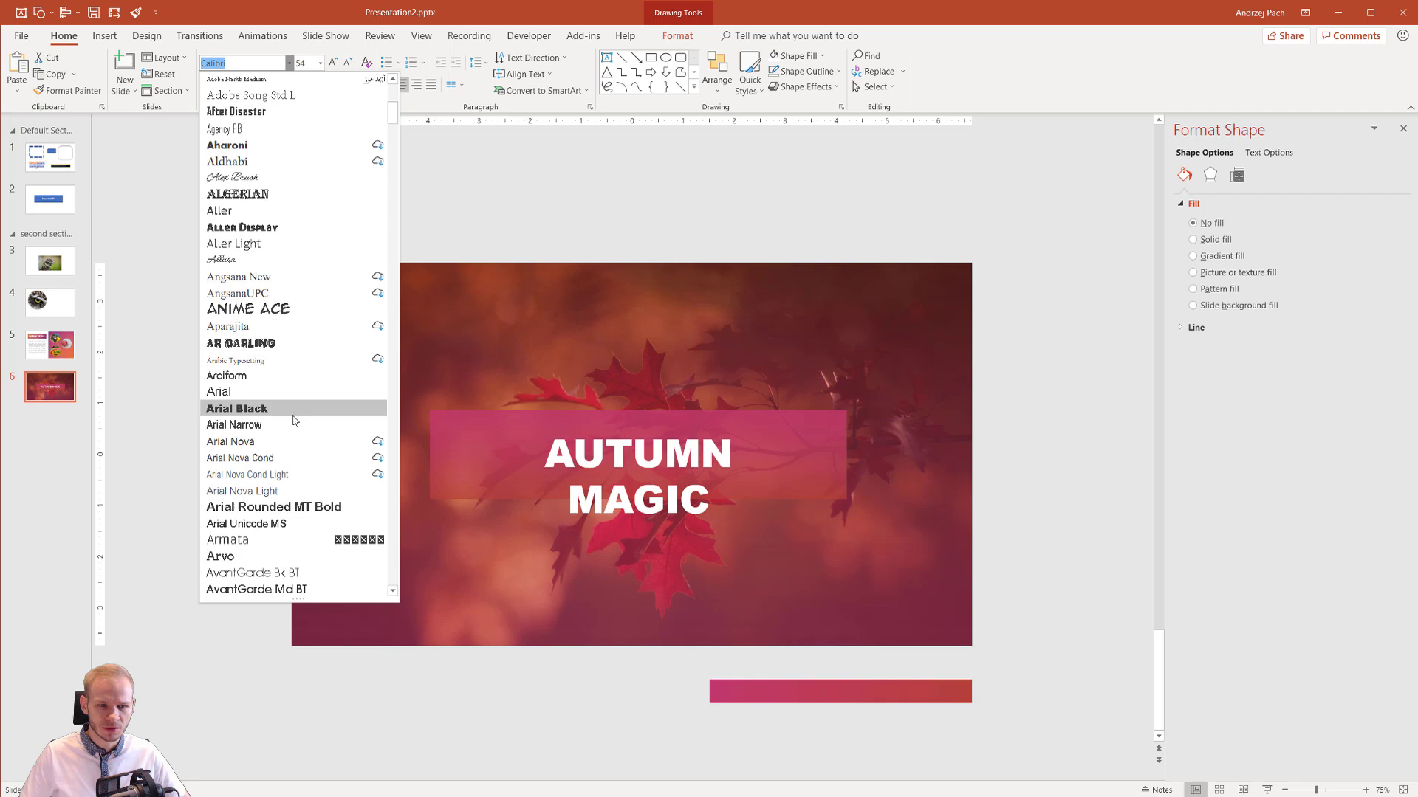
{"action": "scroll", "coordinate": [293, 420], "scroll_direction": "down", "scroll_amount": 2}
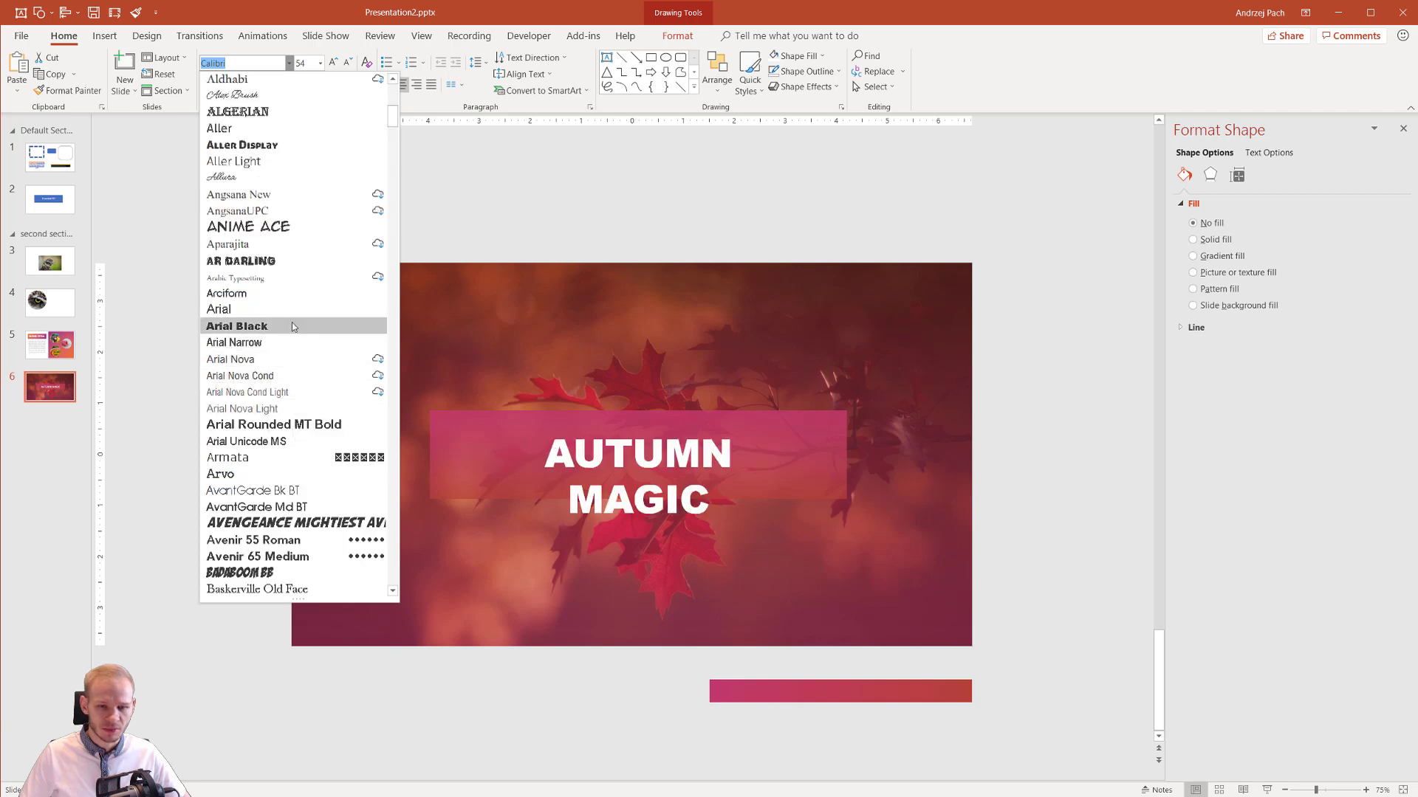
{"action": "scroll", "coordinate": [295, 347], "scroll_direction": "down", "scroll_amount": 8}
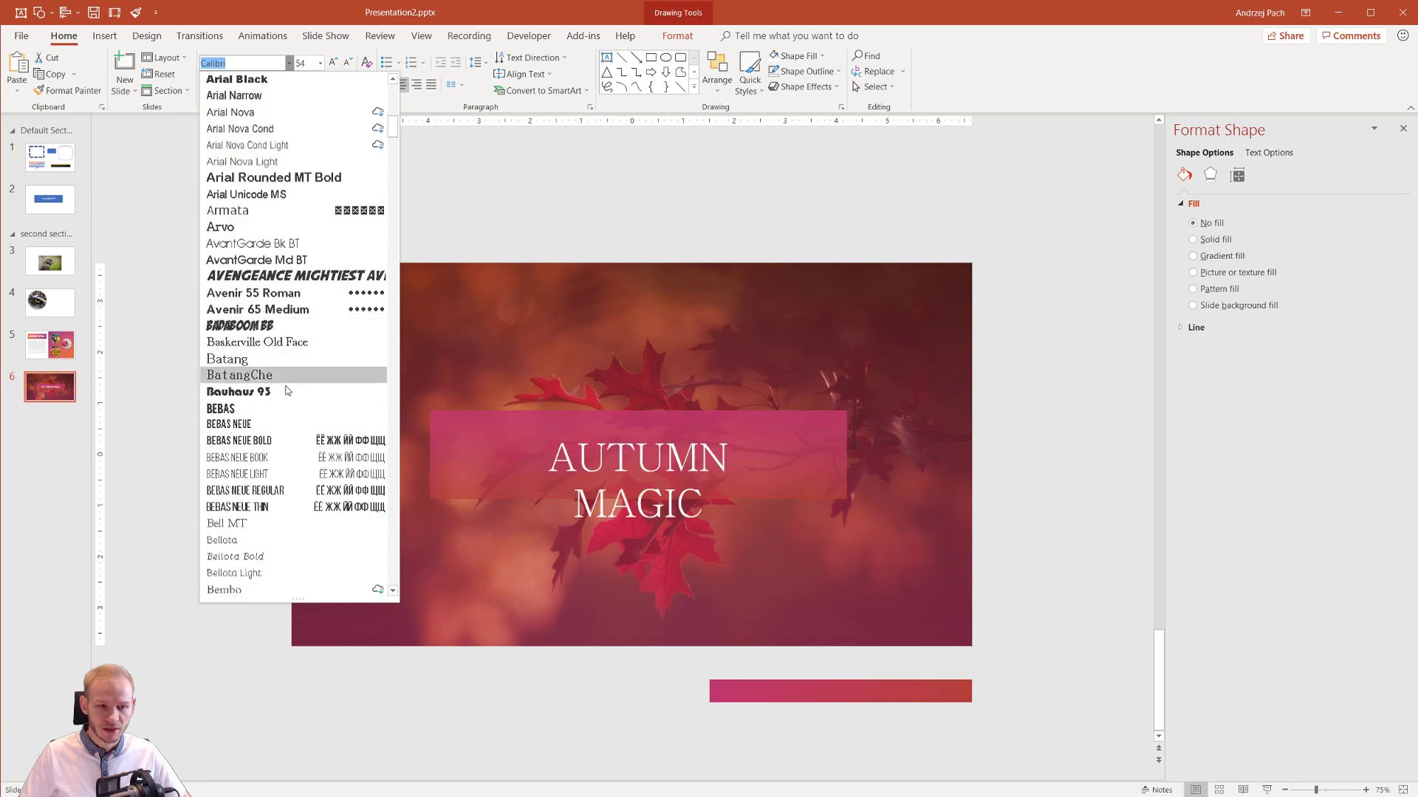
{"action": "scroll", "coordinate": [282, 428], "scroll_direction": "down", "scroll_amount": 2}
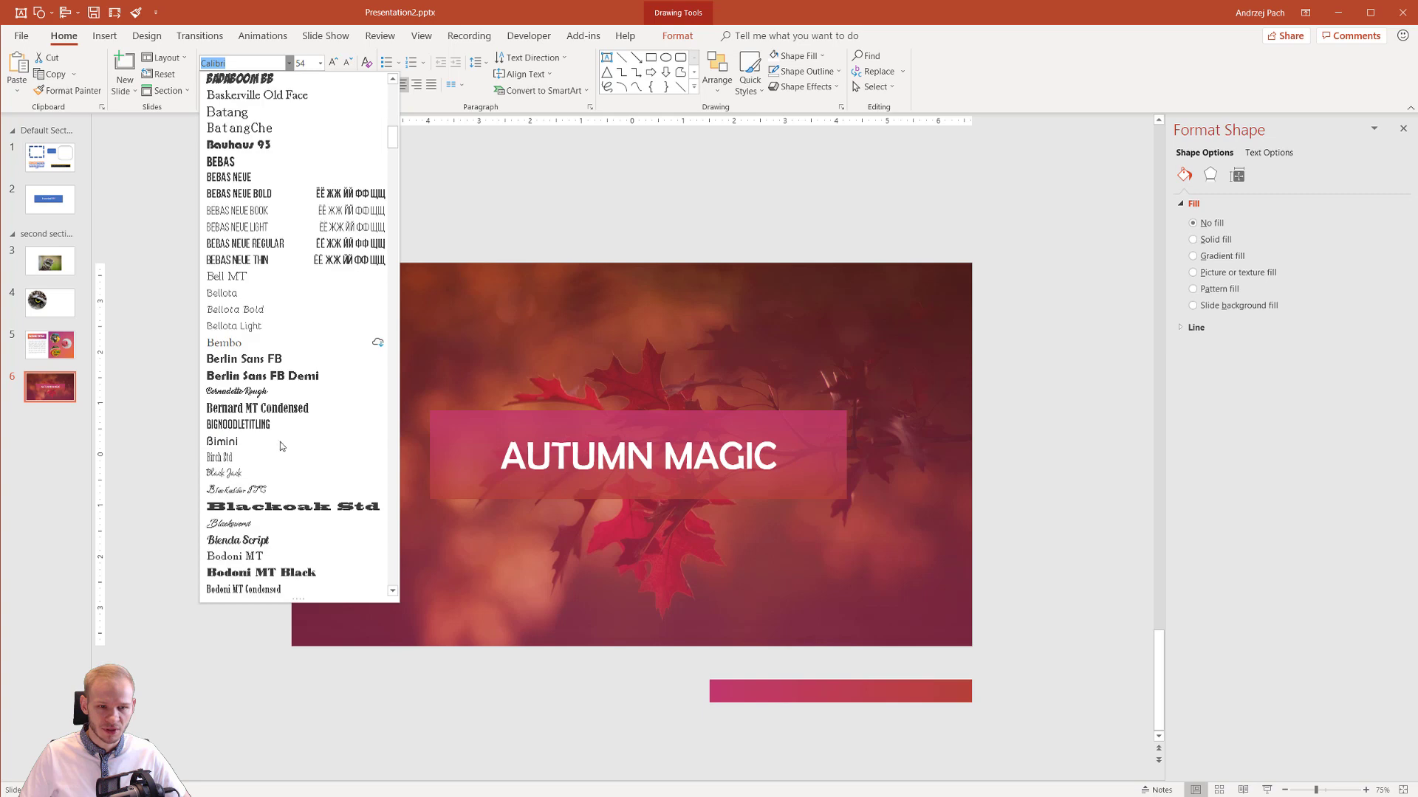
{"action": "left_click", "coordinate": [291, 377]}
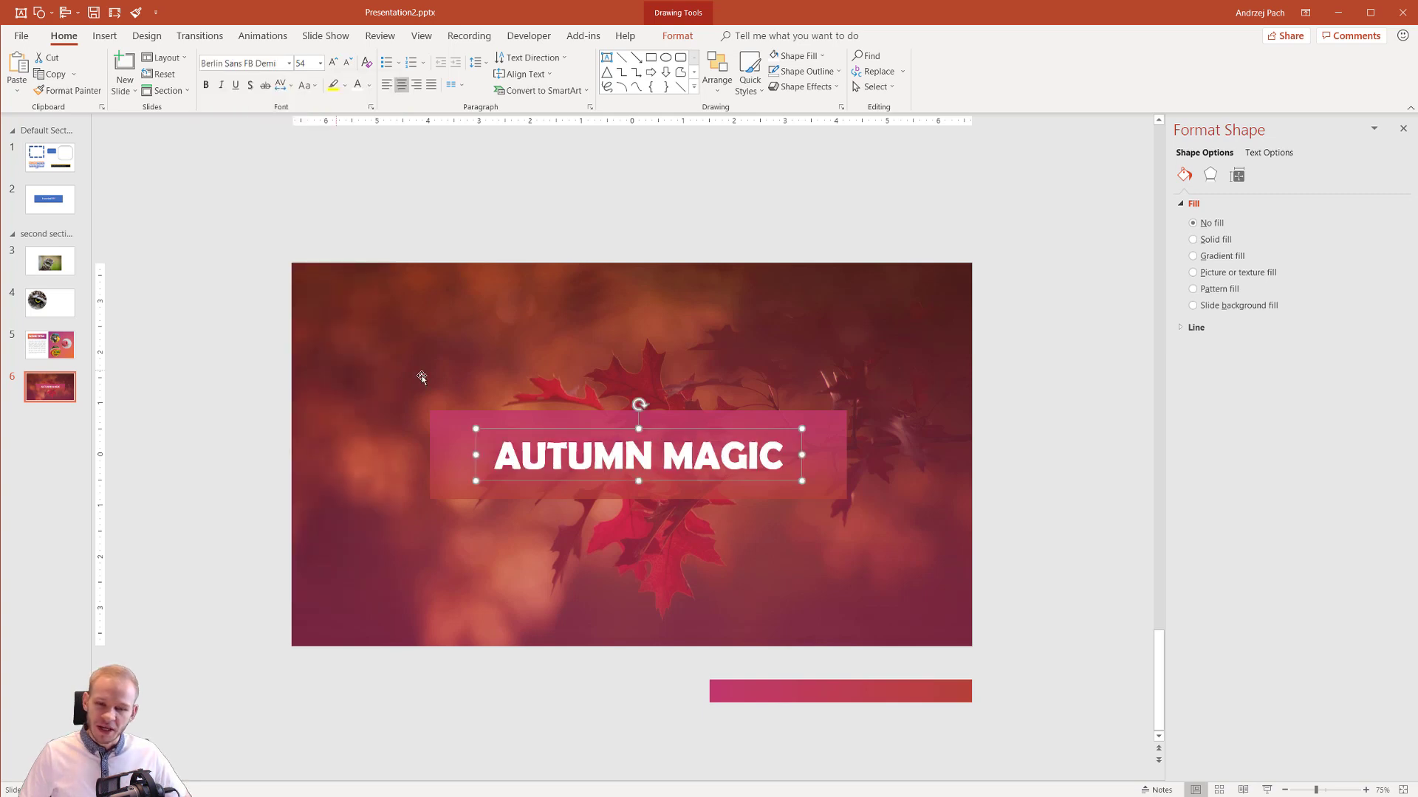
{"action": "left_click_drag", "start_coordinate": [673, 484], "coordinate": [675, 480]}
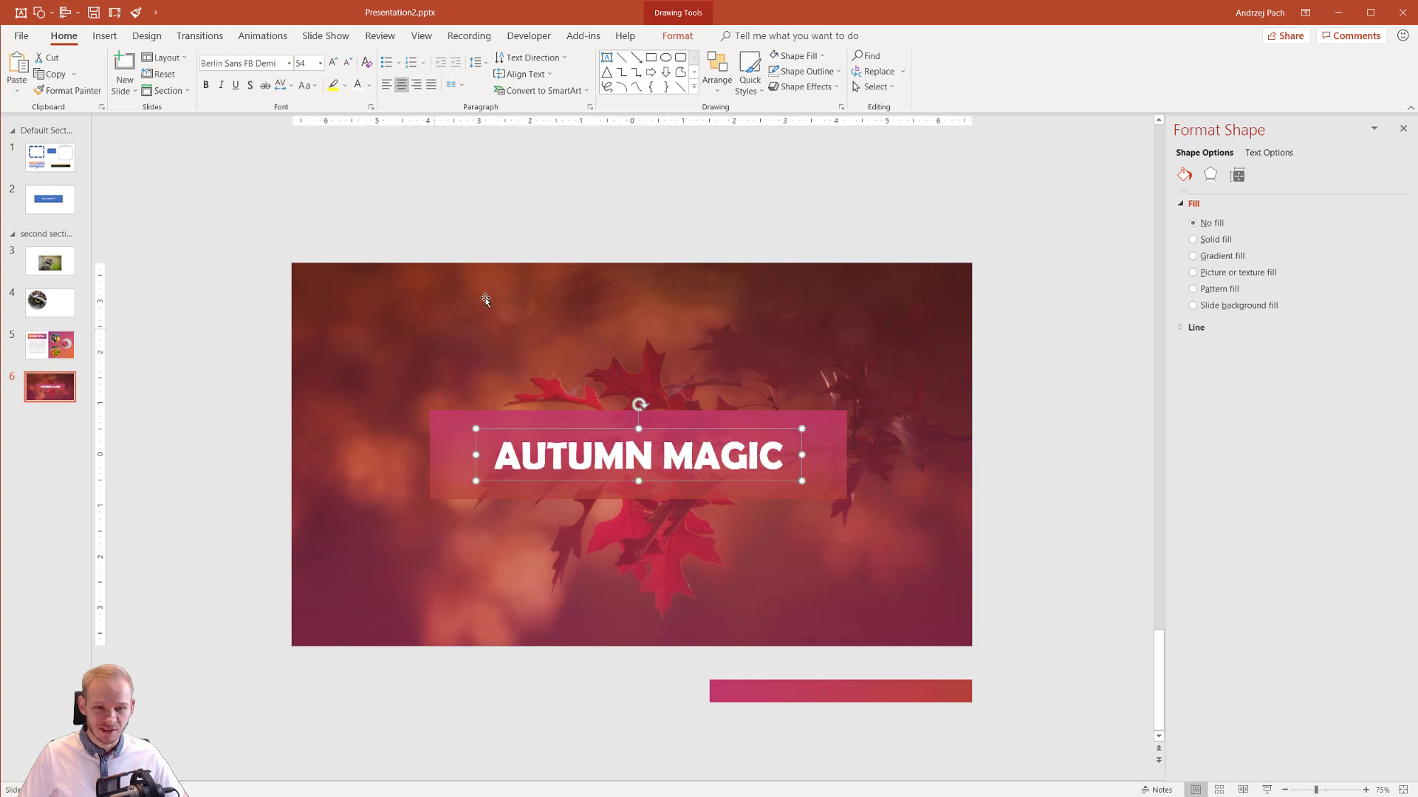
{"action": "left_click", "coordinate": [942, 485]}
{"action": "left_click", "coordinate": [774, 427]}
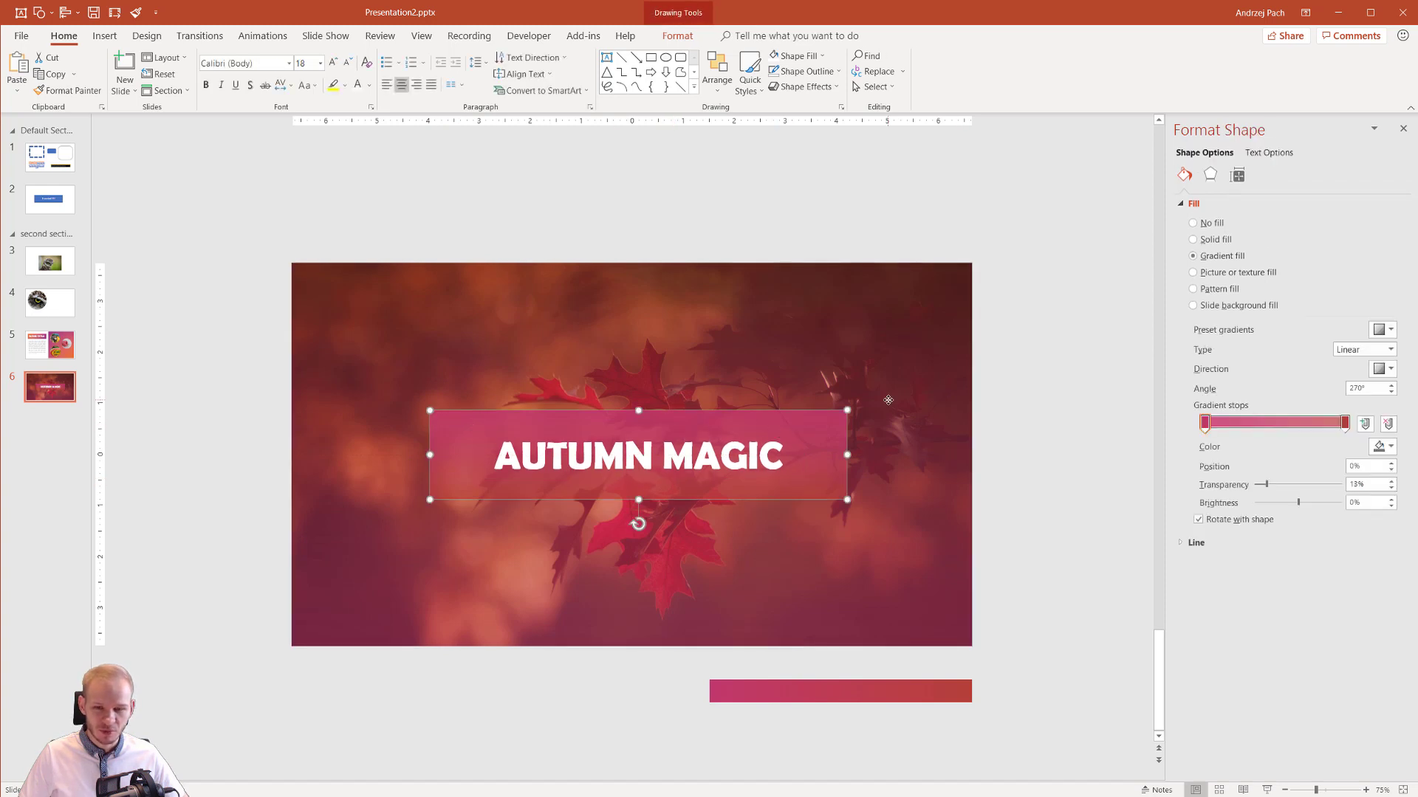
{"action": "left_click", "coordinate": [1021, 414]}
{"action": "scroll", "coordinate": [1021, 419], "scroll_direction": "down", "scroll_amount": 2}
{"action": "scroll", "coordinate": [1021, 419], "scroll_direction": "up", "scroll_amount": 1}
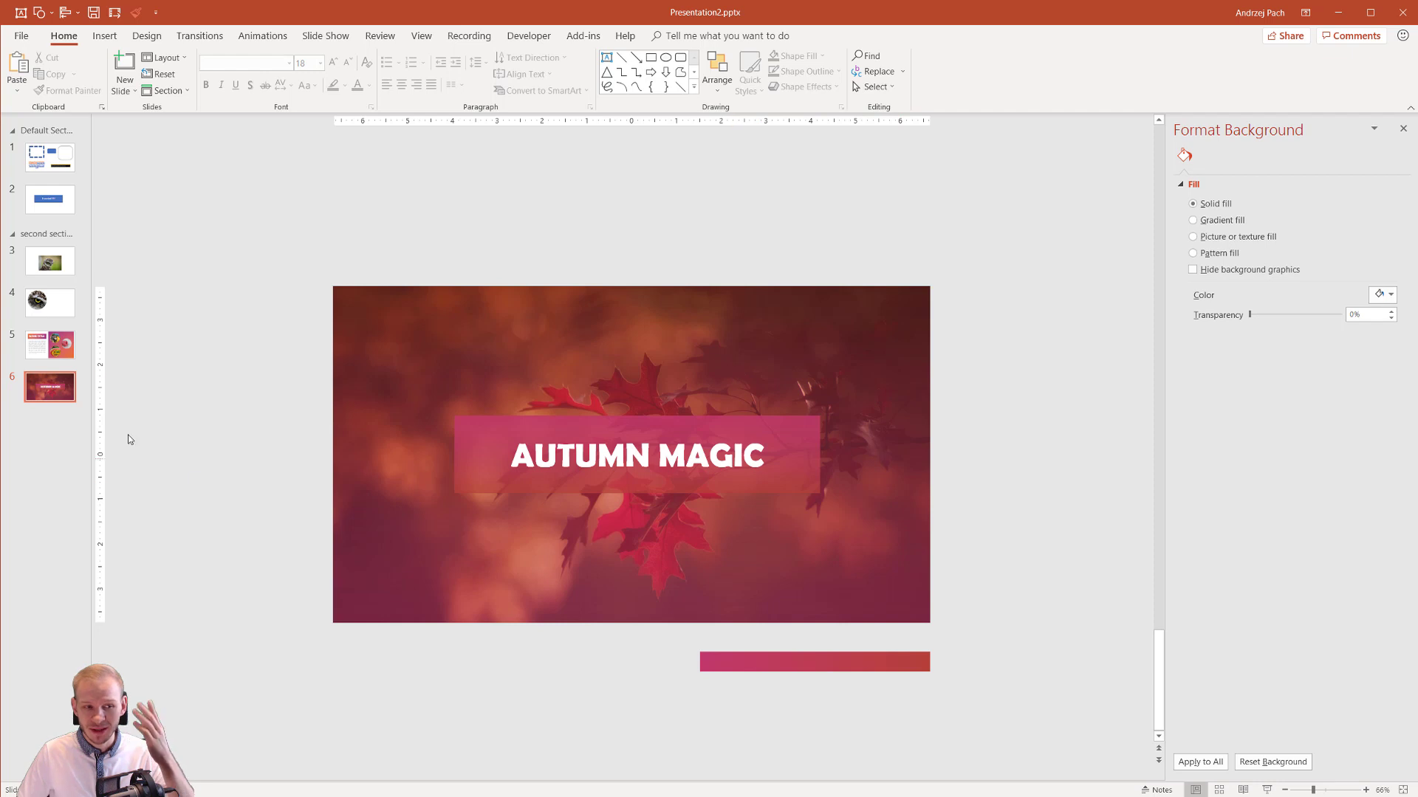
{"action": "left_click", "coordinate": [73, 399]}
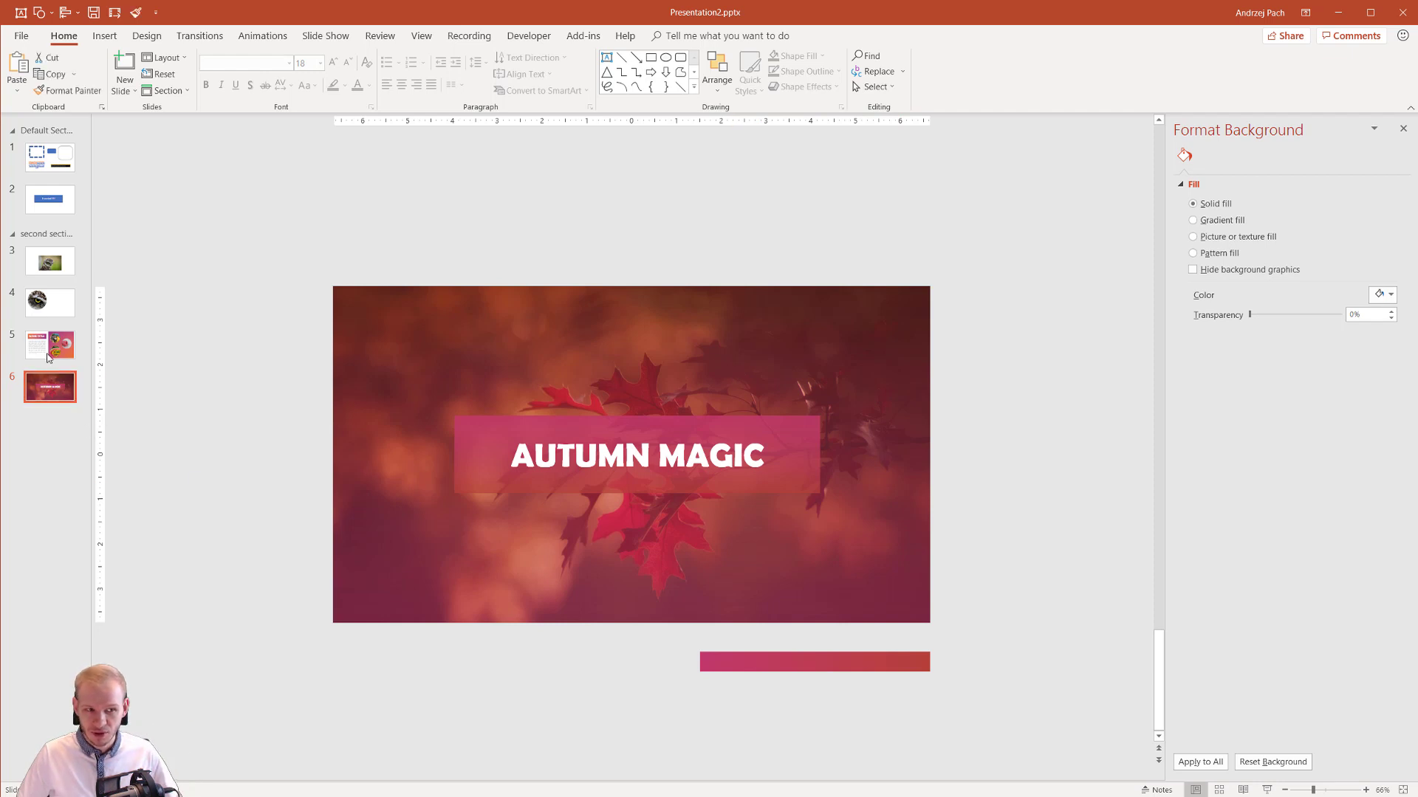
- Add a blank slide 7 after slide 6 with its placeholders deleted
{"action": "right_click", "coordinate": [53, 423]}
{"action": "left_click", "coordinate": [99, 480]}
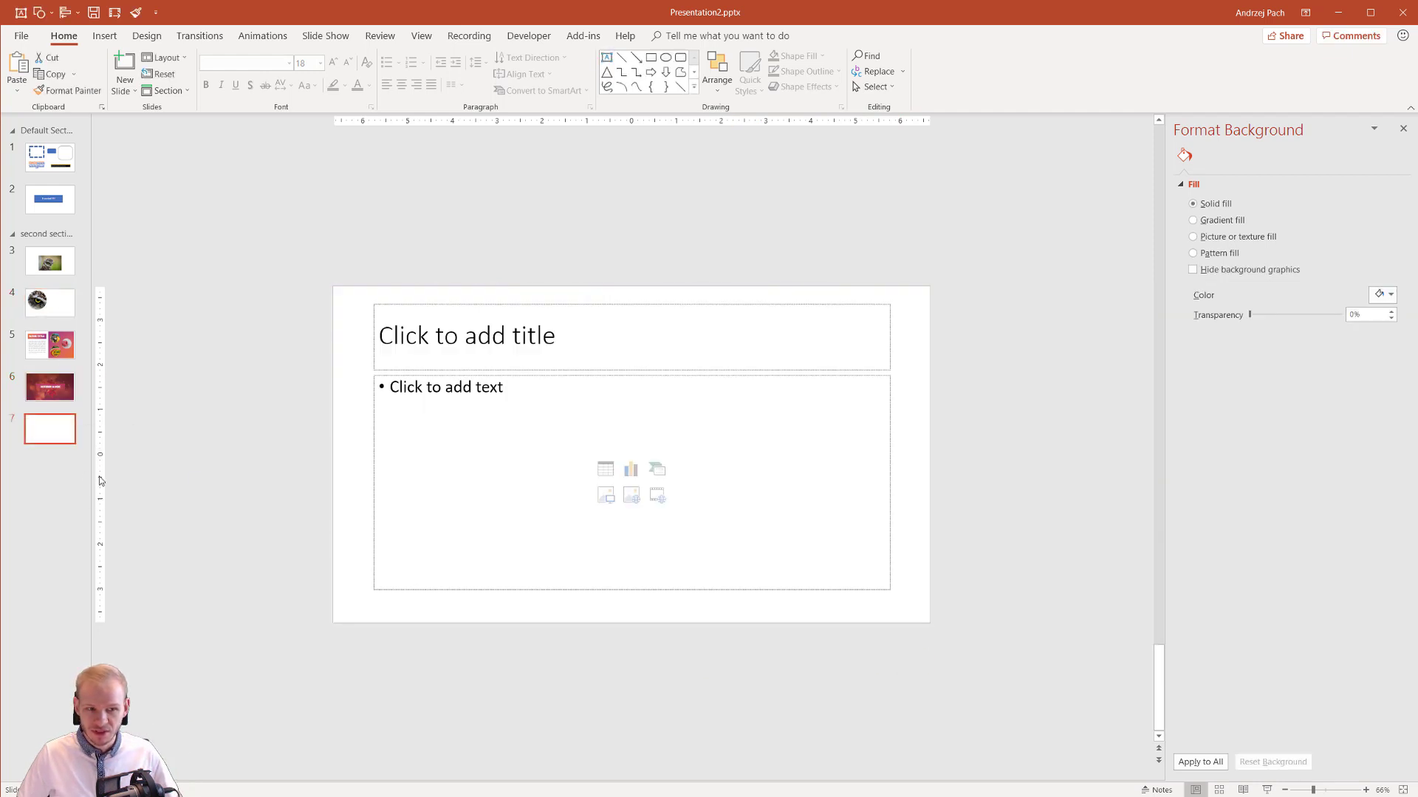
{"action": "left_click_drag", "start_coordinate": [277, 281], "coordinate": [972, 668]}
{"action": "key", "text": "Delete"}
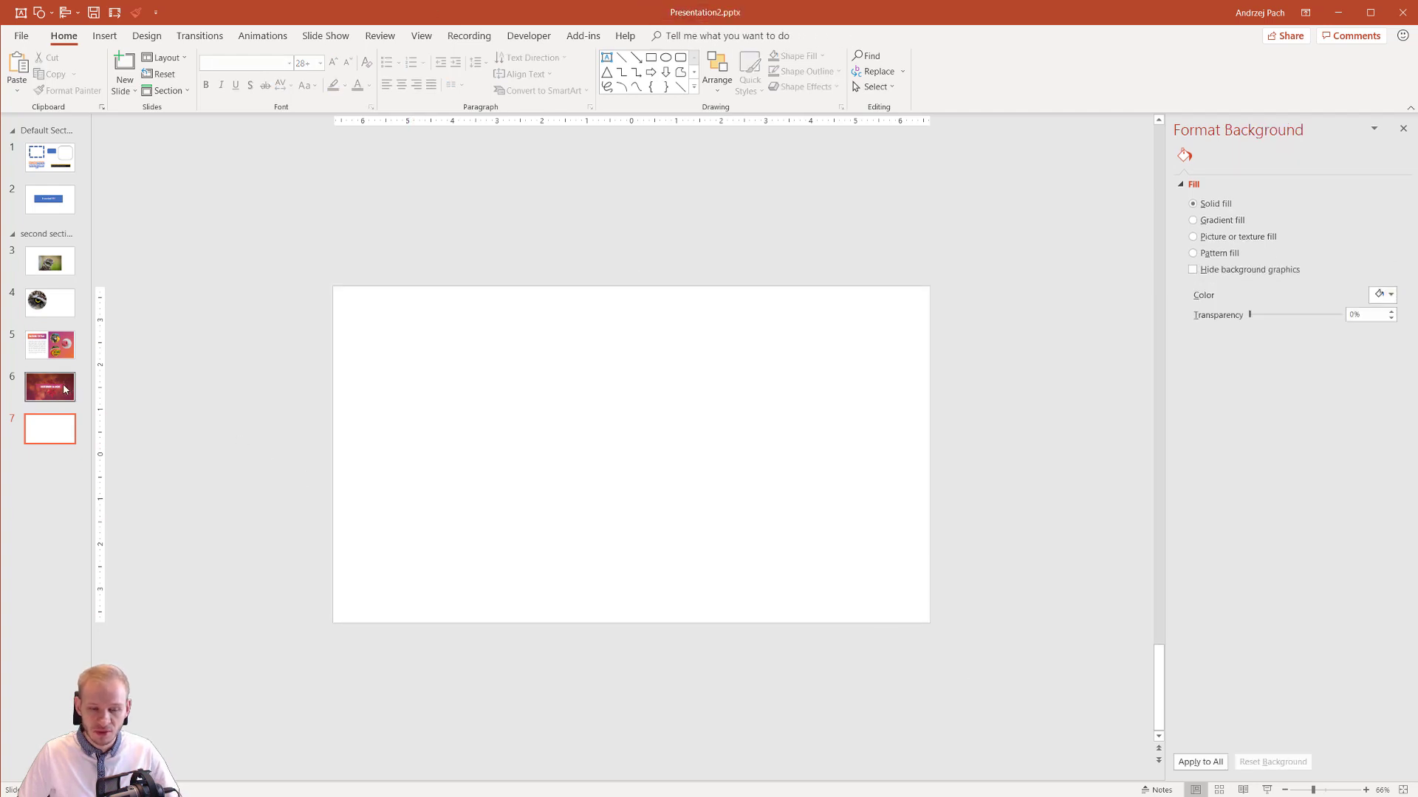
- Copy the pink box and AUTUMN MAGIC title from slide 6 onto slide 7
{"action": "left_click", "coordinate": [64, 389]}
{"action": "left_click_drag", "start_coordinate": [252, 388], "coordinate": [881, 534]}
{"action": "left_click", "coordinate": [61, 425]}
{"action": "key", "text": "ctrl+v"}
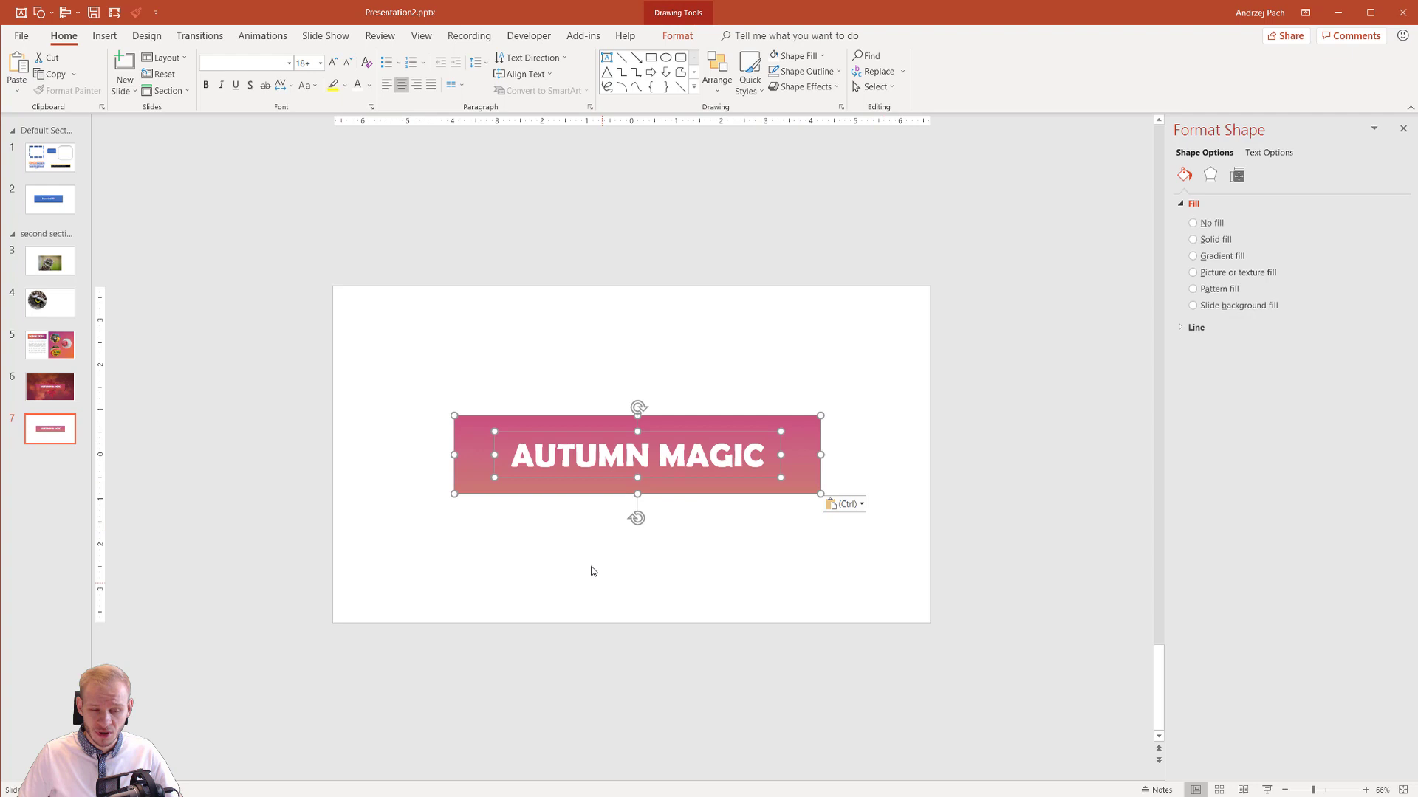
- Reposition and enlarge the pasted pink box, and narrow the title to two lines
{"action": "left_click_drag", "start_coordinate": [577, 486], "coordinate": [687, 616]}
{"action": "left_click_drag", "start_coordinate": [566, 544], "coordinate": [589, 287]}
{"action": "left_click", "coordinate": [529, 413]}
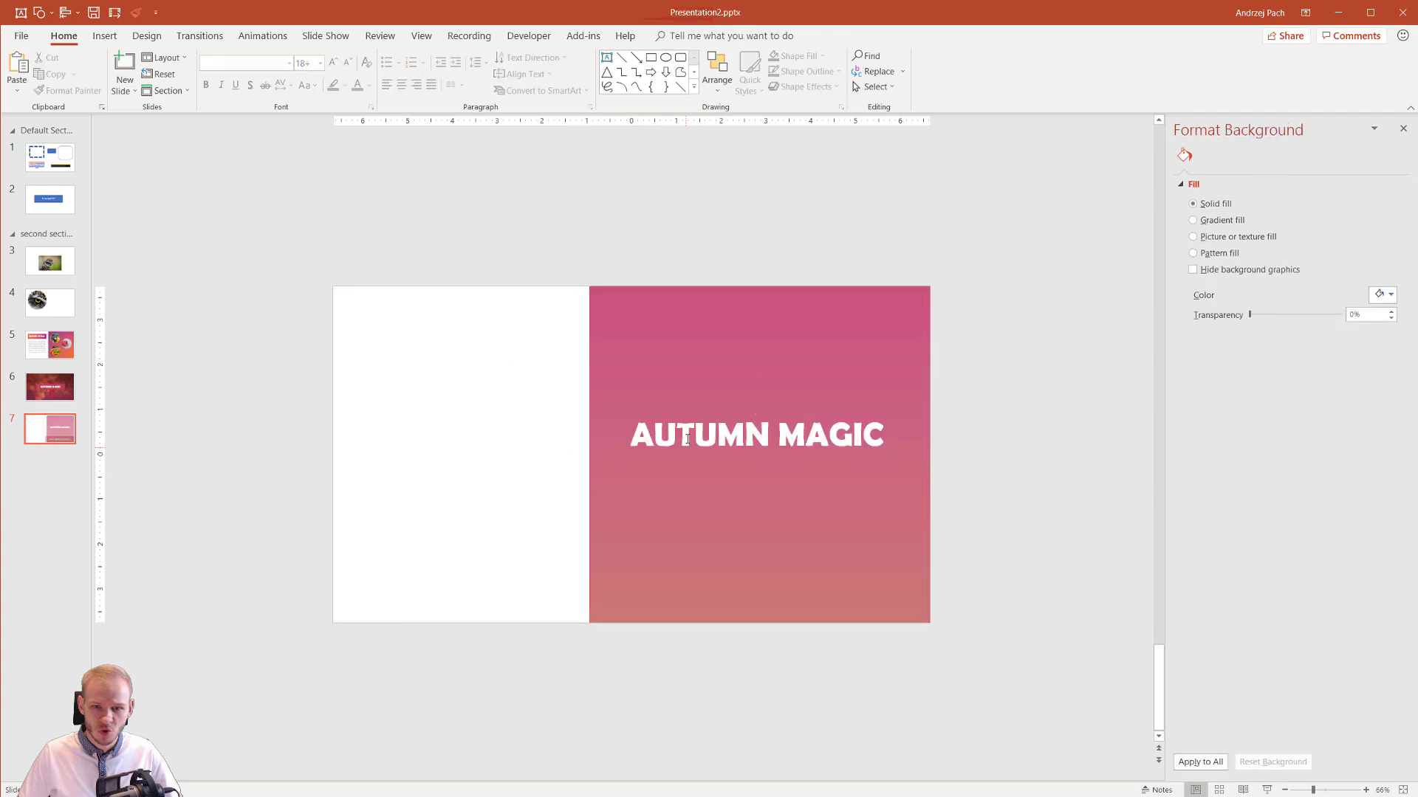
{"action": "left_click", "coordinate": [636, 463]}
{"action": "left_click_drag", "start_coordinate": [624, 457], "coordinate": [668, 533]}
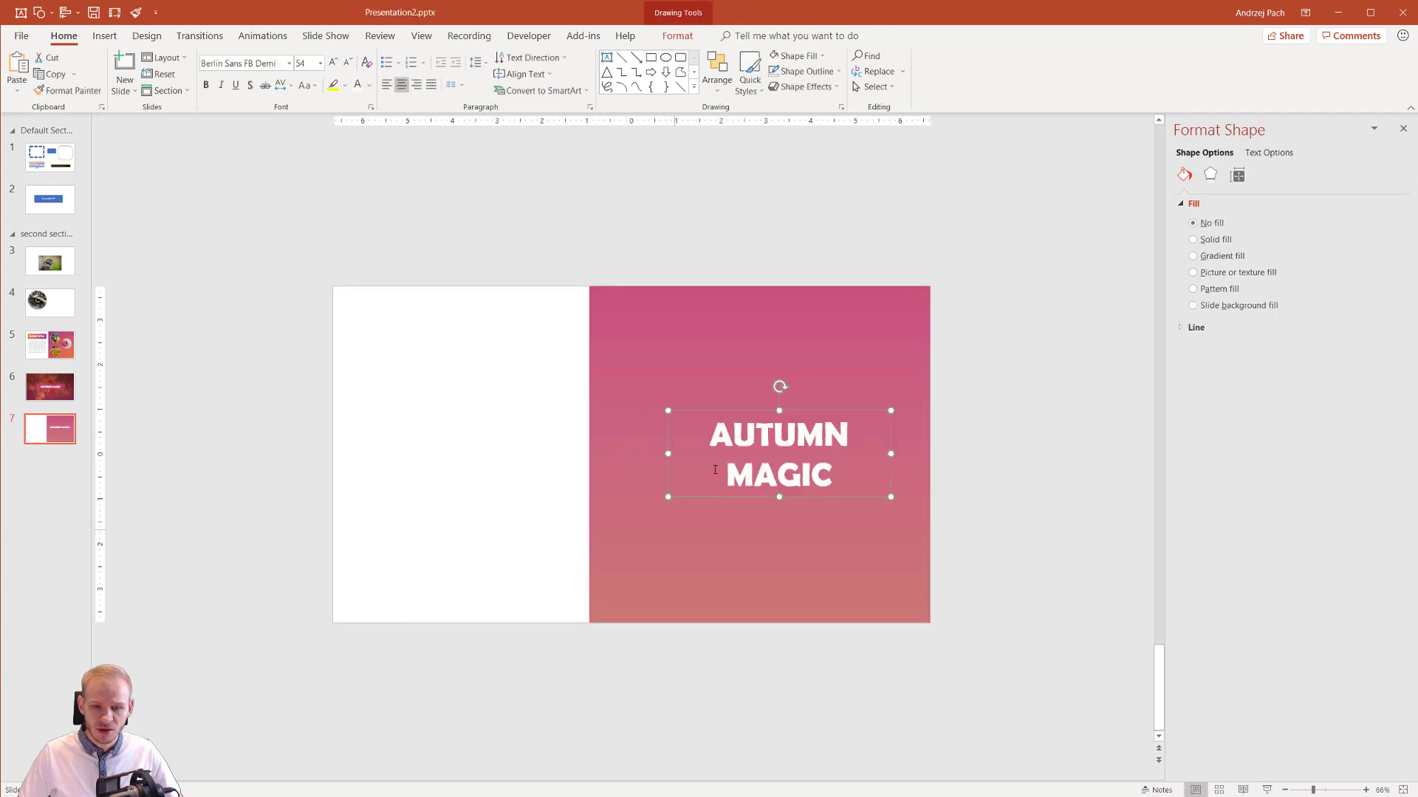
- Shrink the pink rectangle into the top-left corner and centre the title on it
{"action": "left_click_drag", "start_coordinate": [706, 375], "coordinate": [462, 402]}
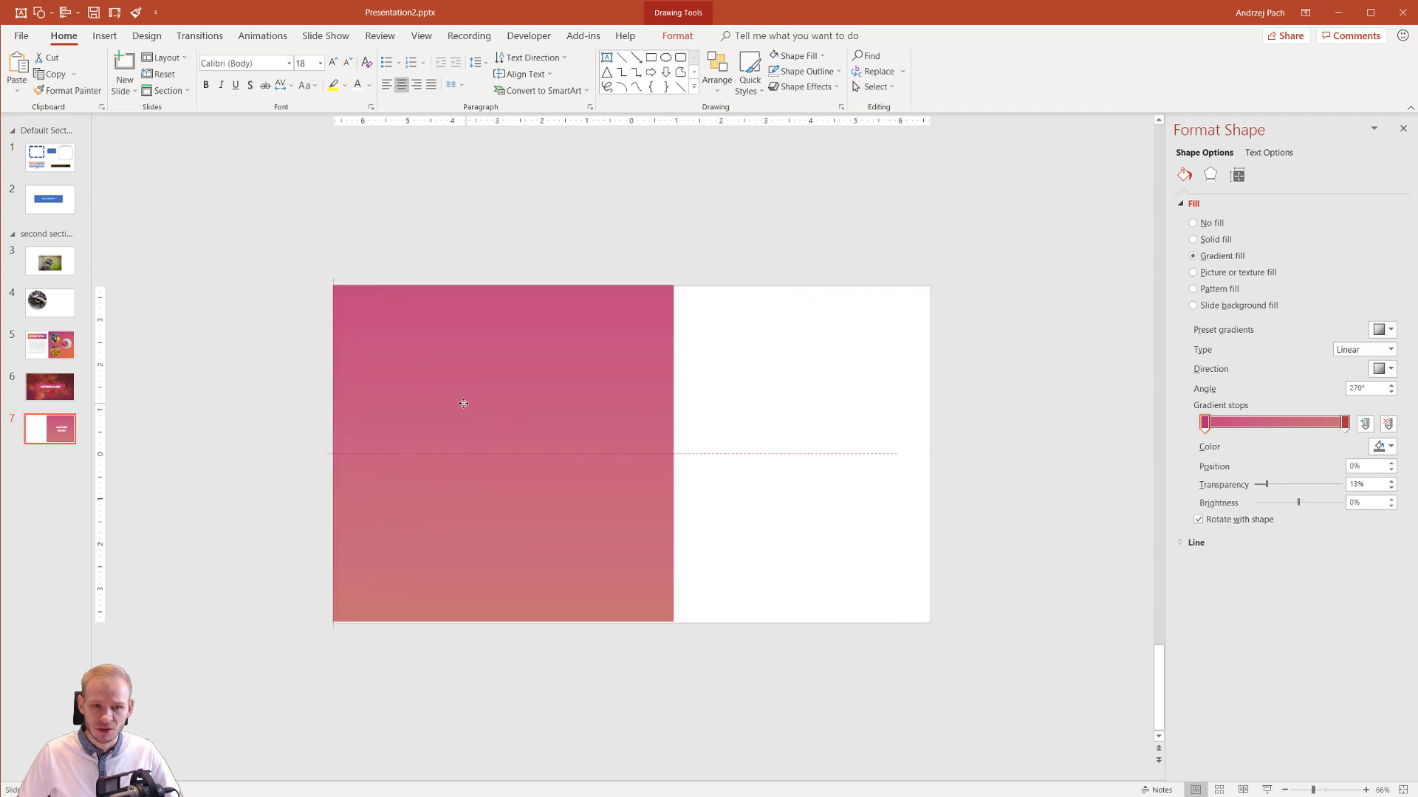
{"action": "left_click_drag", "start_coordinate": [674, 453], "coordinate": [579, 443]}
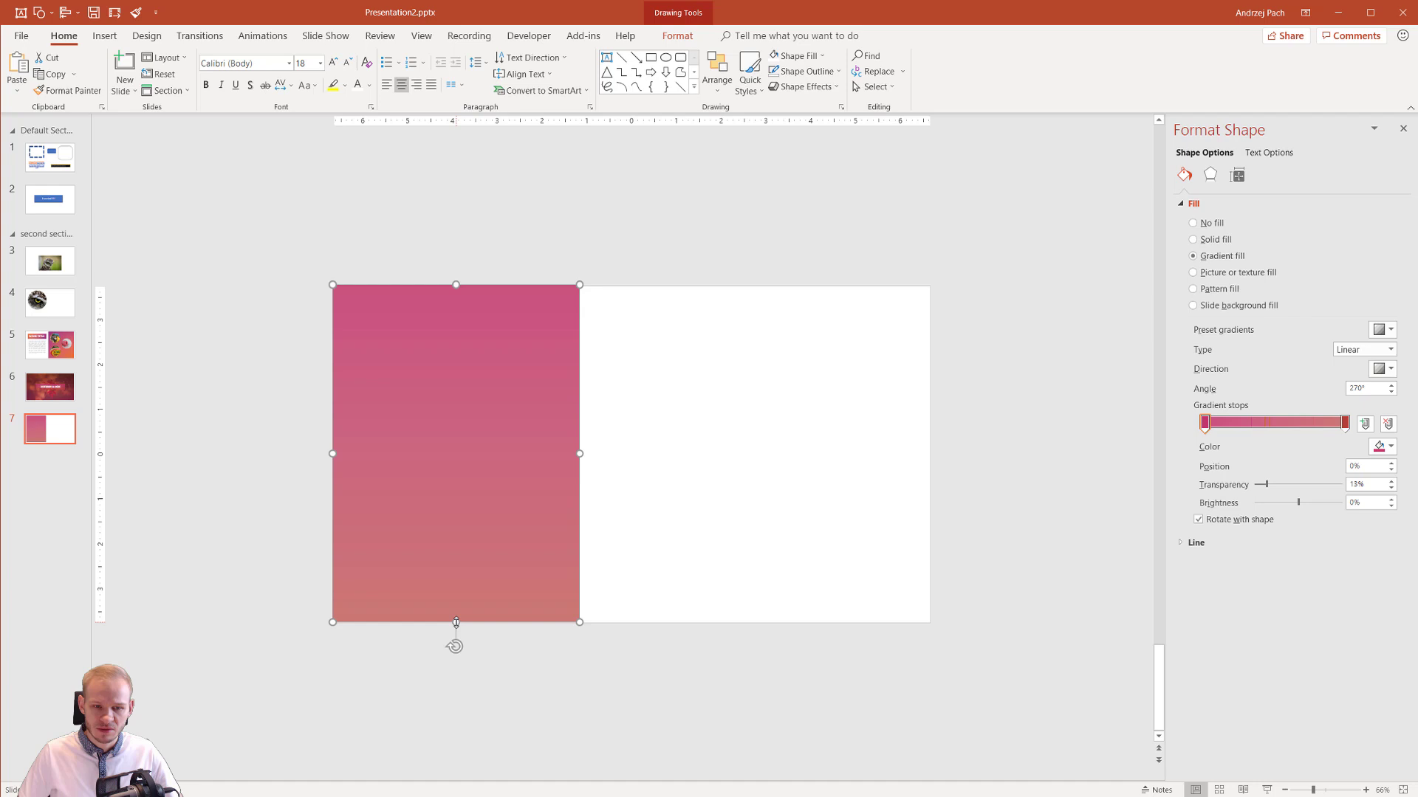
{"action": "left_click_drag", "start_coordinate": [455, 622], "coordinate": [455, 502]}
{"action": "left_click", "coordinate": [662, 436]}
{"action": "left_click_drag", "start_coordinate": [691, 408], "coordinate": [368, 343]}
{"action": "left_click", "coordinate": [702, 454]}
{"action": "scroll", "coordinate": [702, 454], "scroll_direction": "down", "scroll_amount": 2}
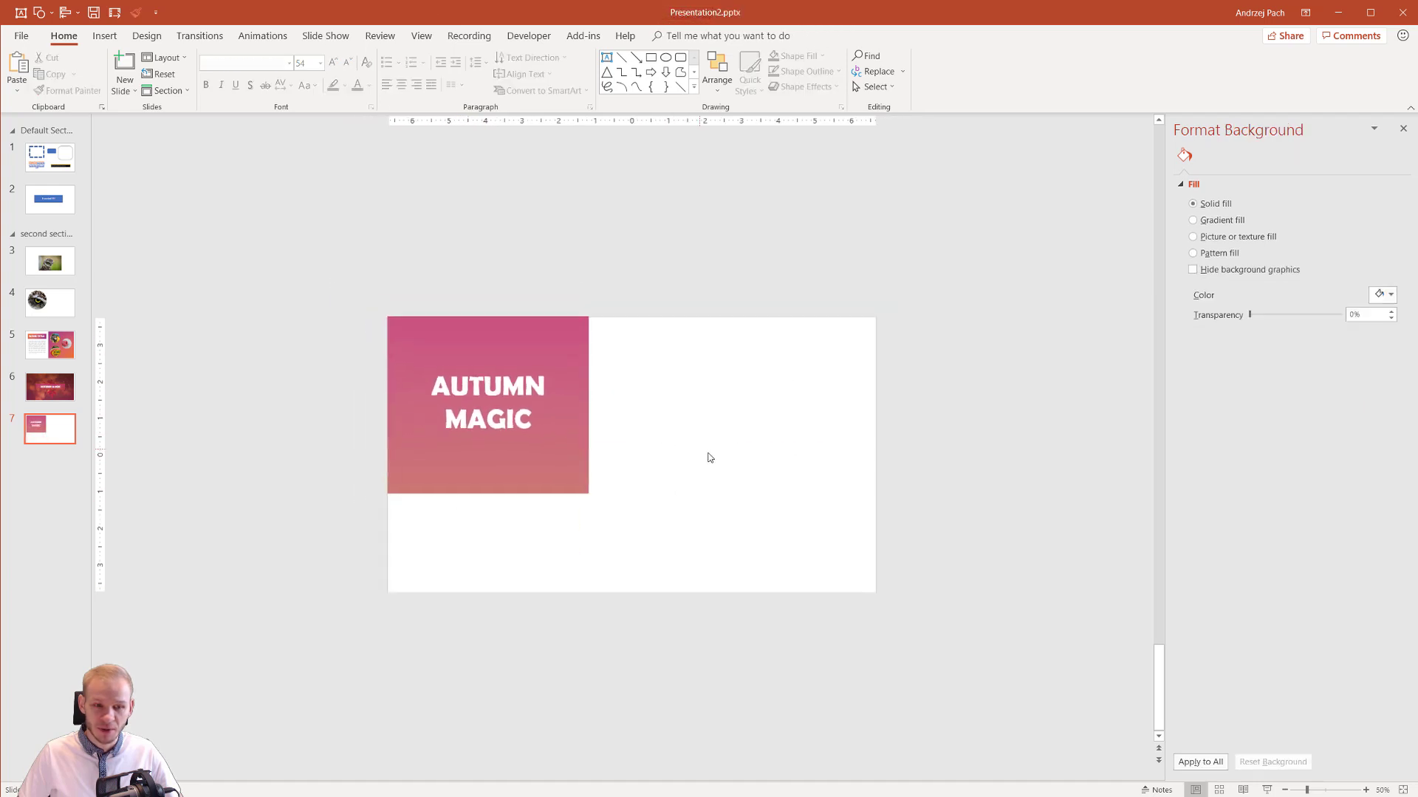
- Duplicate the pink rectangle and size the copy to fill slide 7's bottom-right quarter
{"action": "left_click", "coordinate": [568, 469]}
{"action": "key", "text": "ctrl+d"}
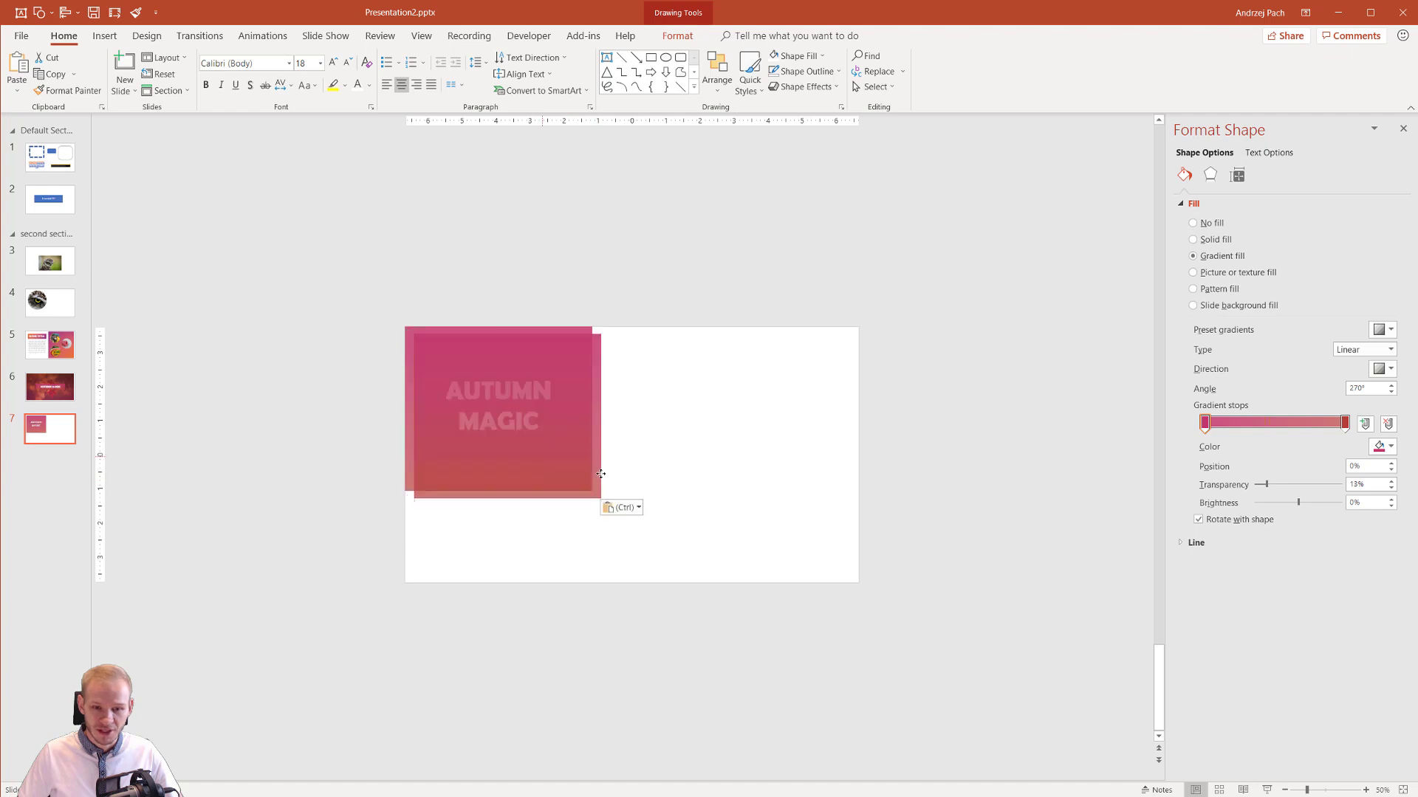
{"action": "left_click_drag", "start_coordinate": [550, 454], "coordinate": [797, 544]}
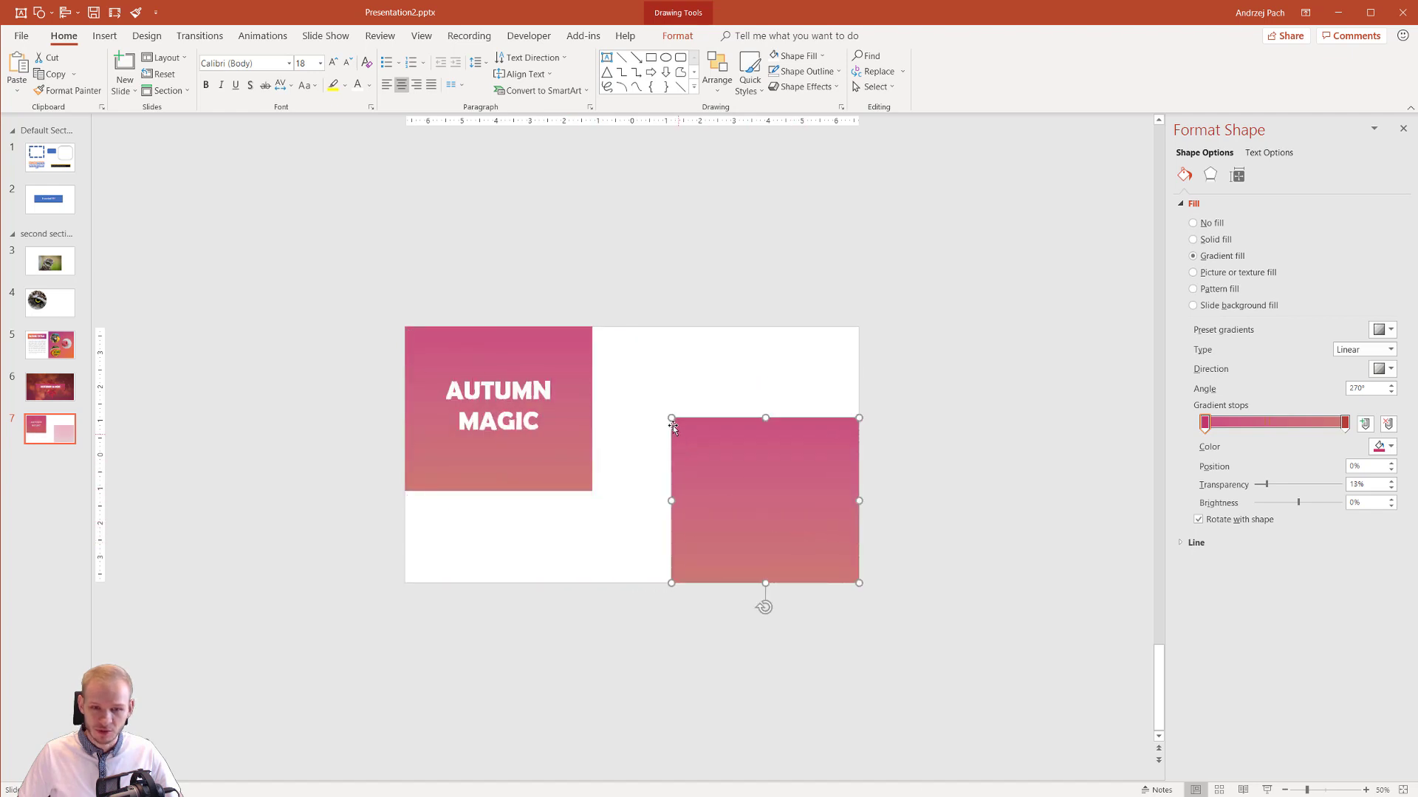
{"action": "left_click_drag", "start_coordinate": [671, 415], "coordinate": [592, 491]}
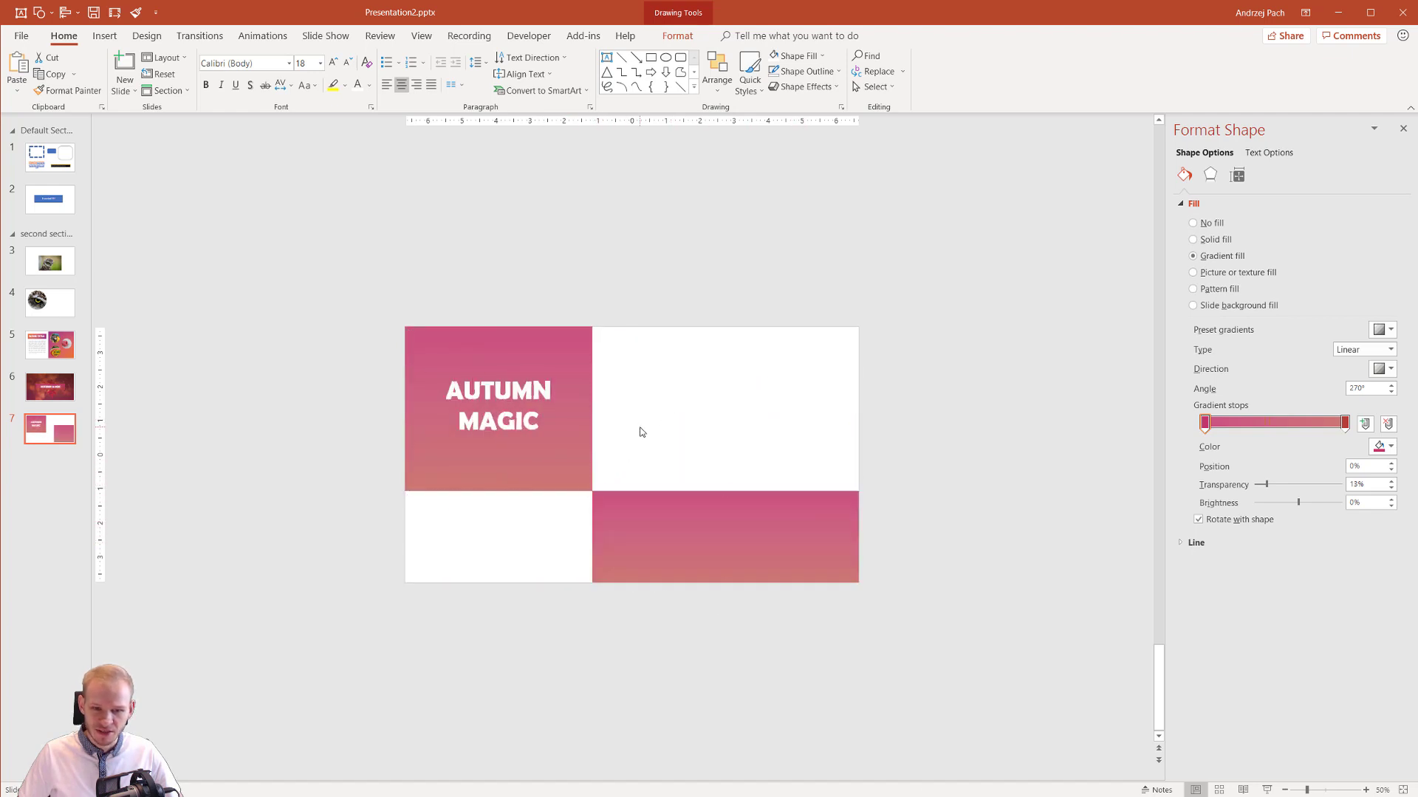
{"action": "left_click", "coordinate": [539, 509]}
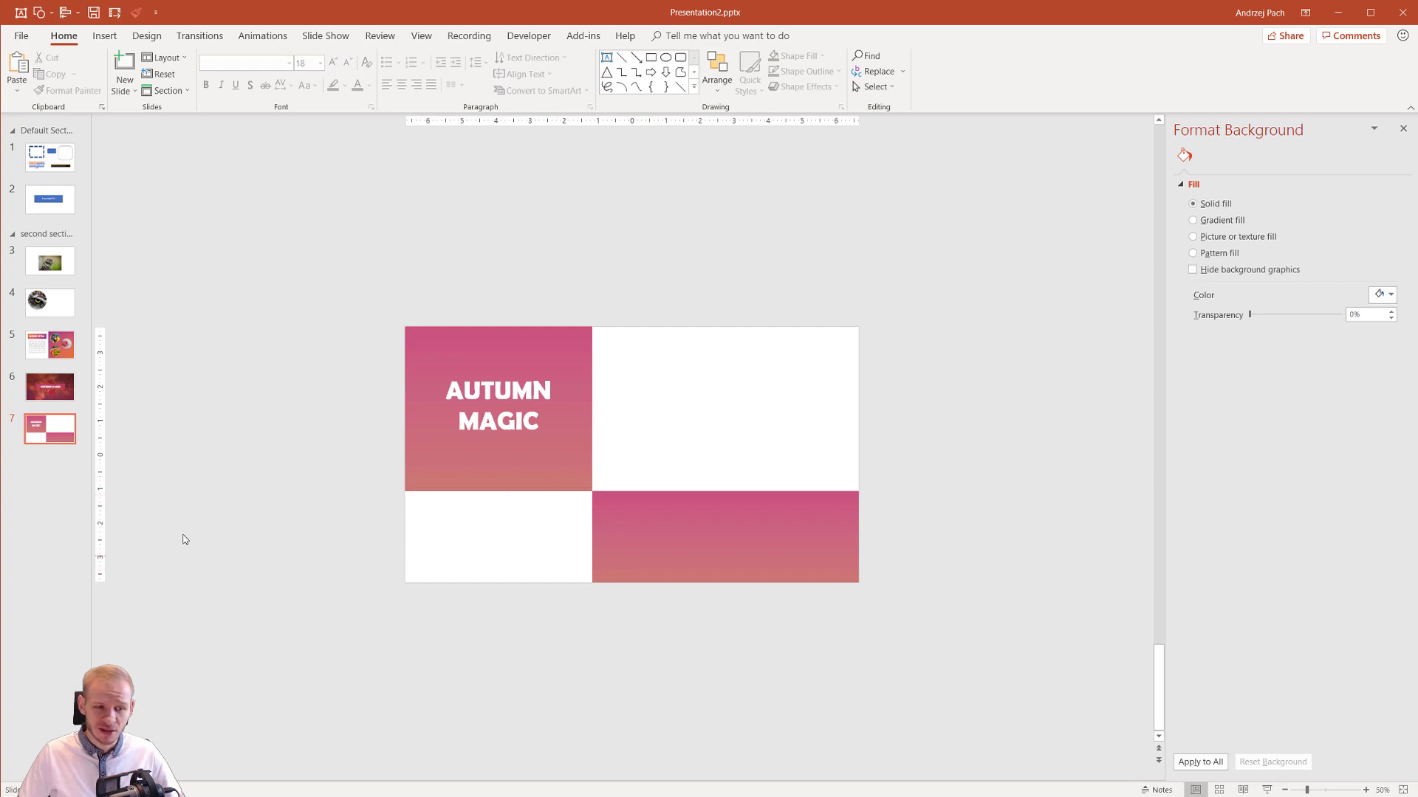
- Insert the maple-leaves photo and crop it into slide 7's top-right cell
{"action": "key", "text": "alt+Tab"}
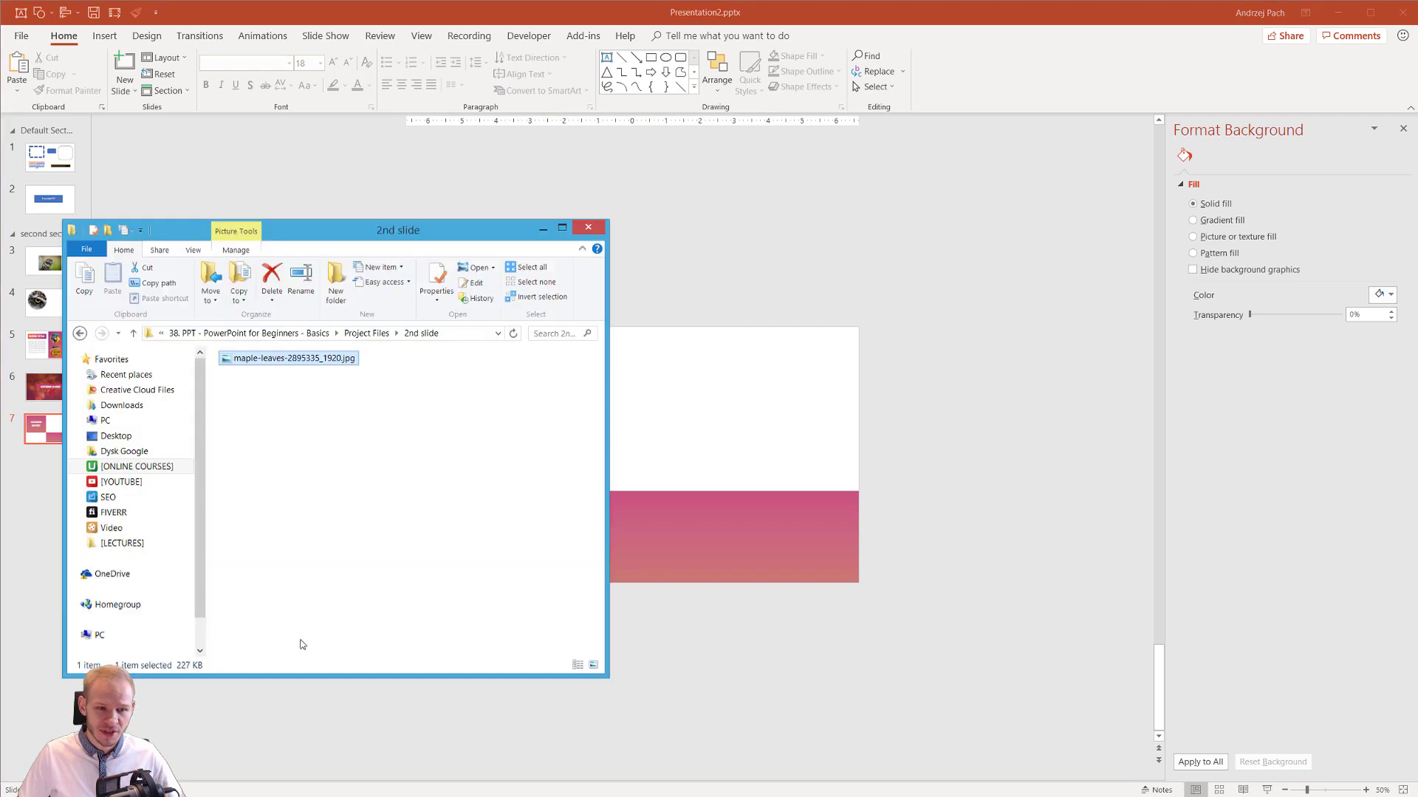
{"action": "left_click_drag", "start_coordinate": [295, 360], "coordinate": [859, 313]}
{"action": "left_click_drag", "start_coordinate": [800, 358], "coordinate": [804, 361]}
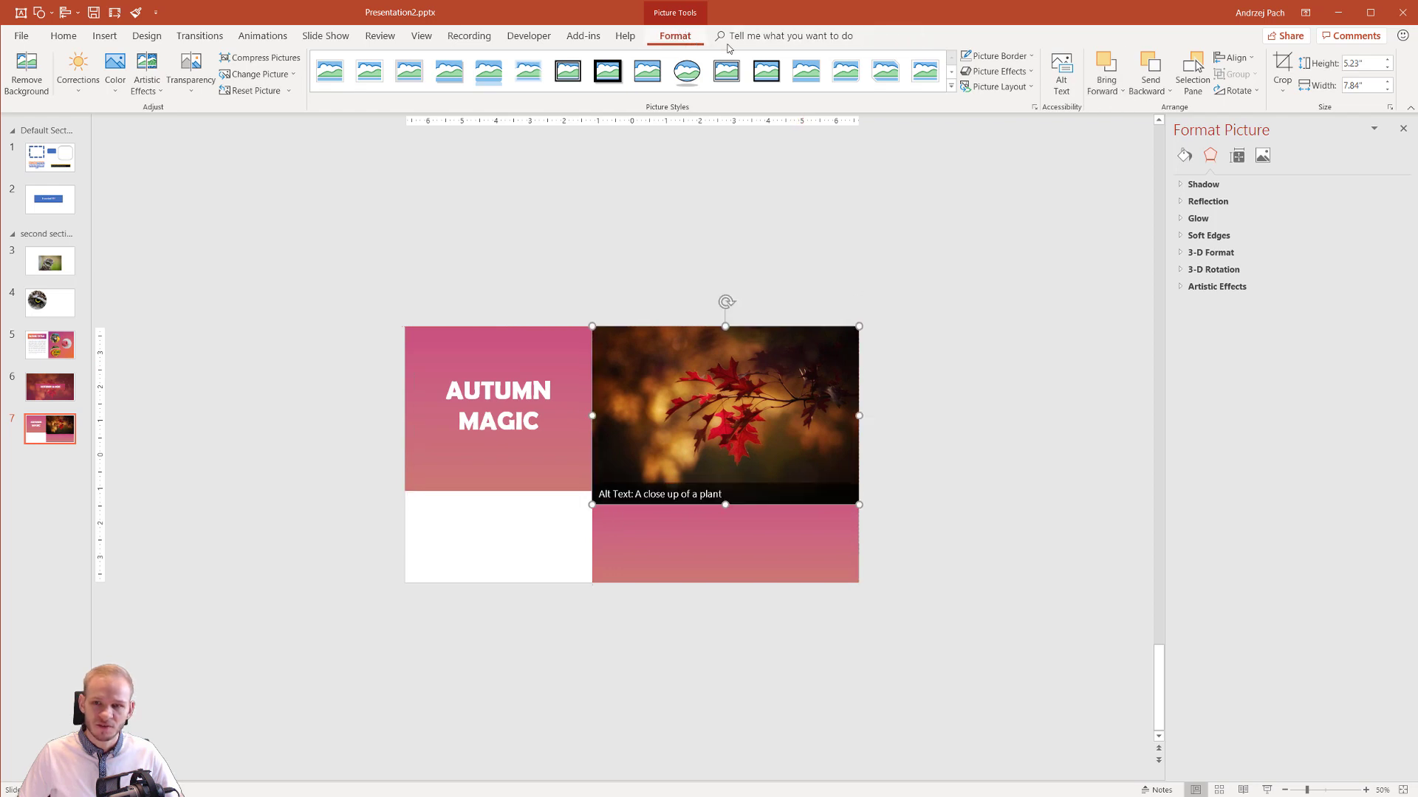
{"action": "left_click", "coordinate": [1282, 70]}
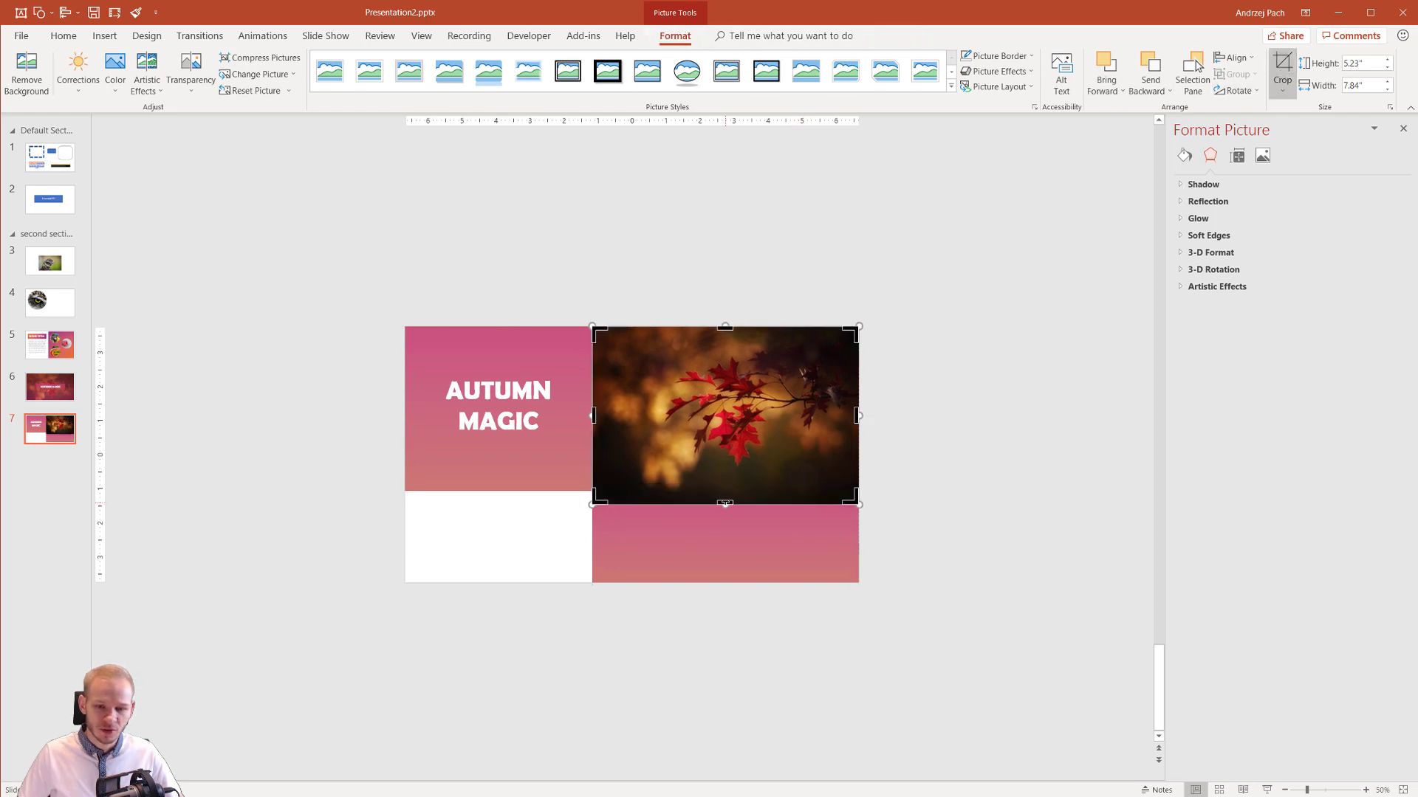
{"action": "mouse_move", "coordinate": [725, 504]}
{"action": "left_mouse_down"}
{"action": "mouse_move", "coordinate": [725, 428]}
{"action": "mouse_move", "coordinate": [725, 488]}
{"action": "left_mouse_up"}
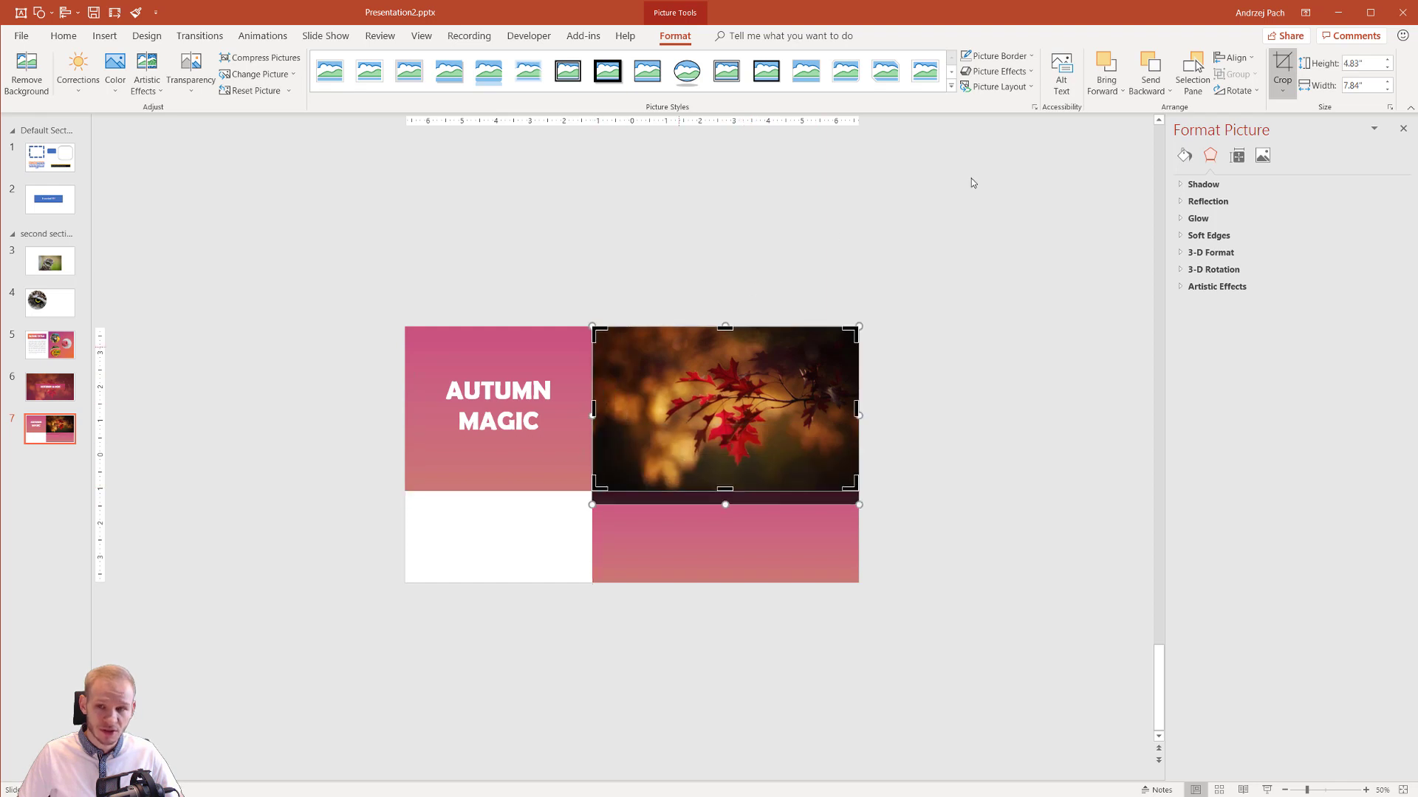
{"action": "left_click", "coordinate": [1271, 66]}
{"action": "left_click", "coordinate": [569, 264]}
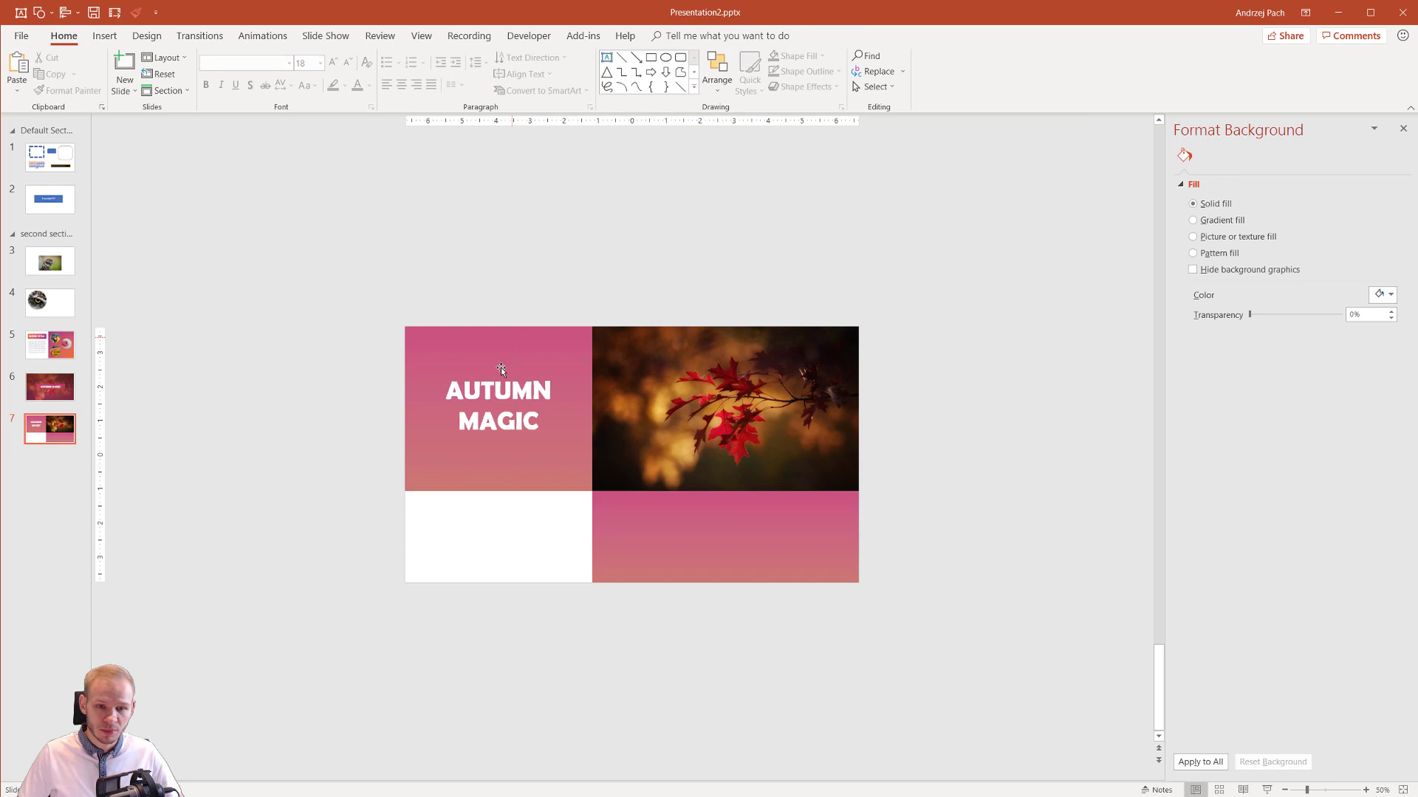
- Duplicate slide 7 as a new slide 8
{"action": "left_click", "coordinate": [70, 397]}
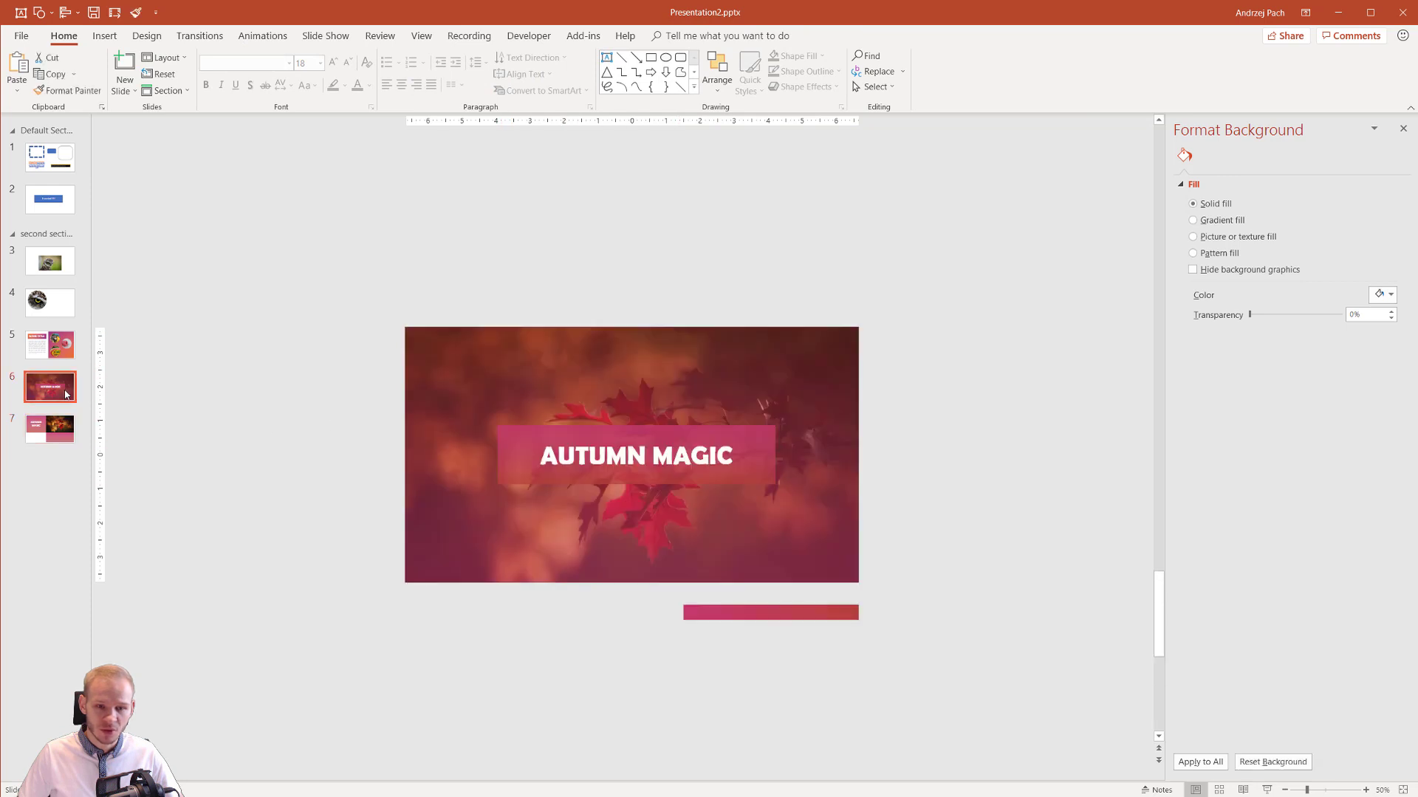
{"action": "left_click", "coordinate": [20, 427]}
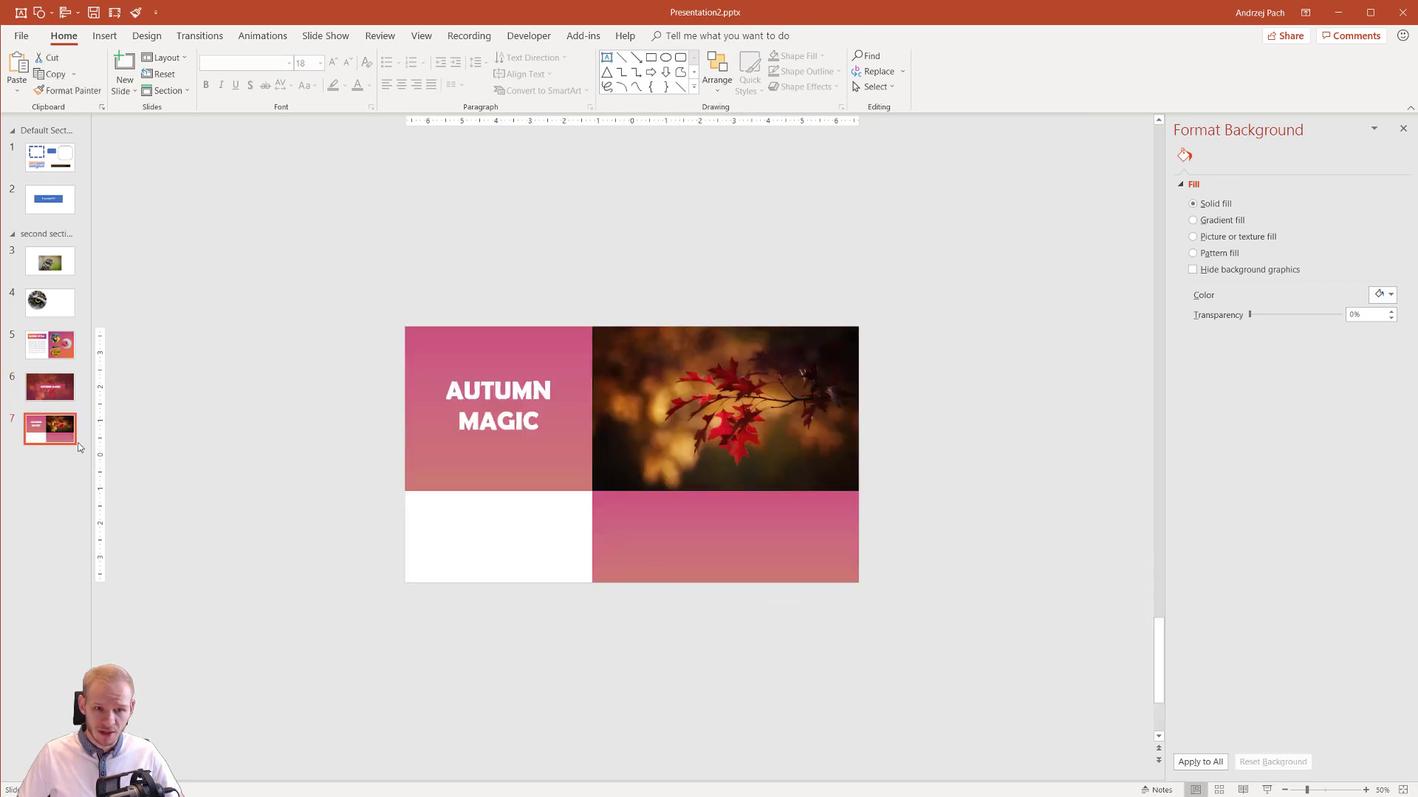
{"action": "key", "text": "ctrl+c"}
{"action": "key", "text": "ctrl+v"}
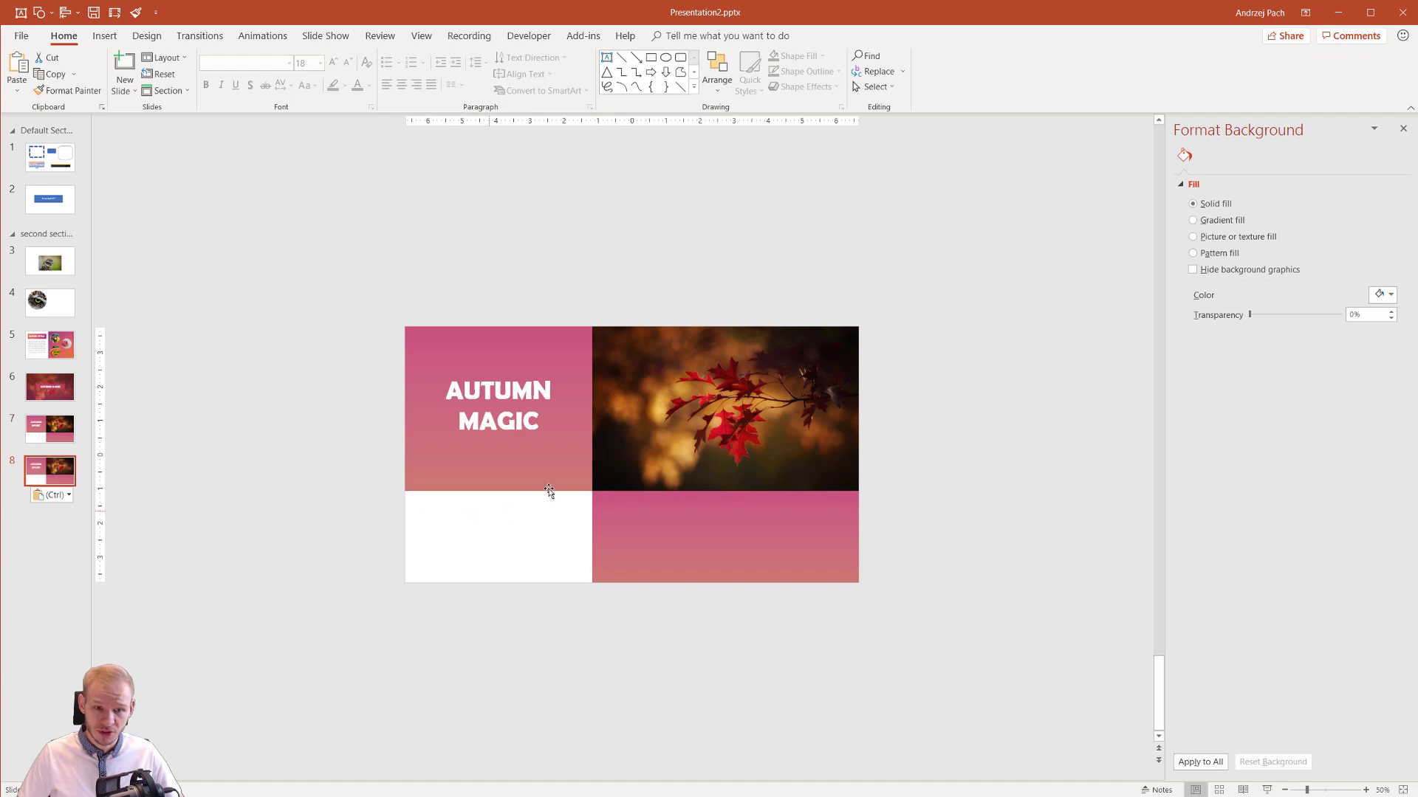
- Move the leaf photo to slide 8's bottom-left, shrink it and crop its top to the cell edge
{"action": "left_click", "coordinate": [660, 437]}
{"action": "left_click_drag", "start_coordinate": [660, 437], "coordinate": [466, 531]}
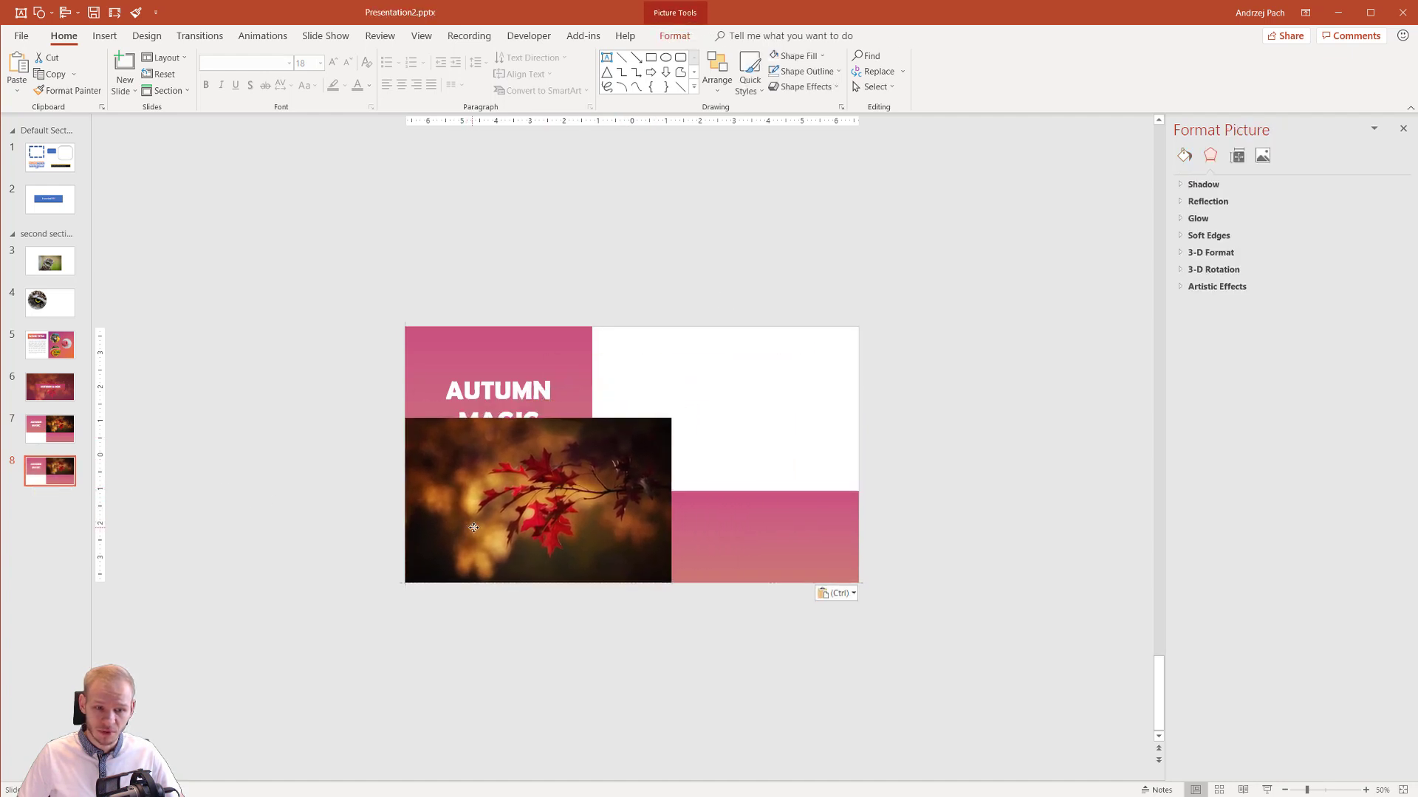
{"action": "left_click_drag", "start_coordinate": [473, 527], "coordinate": [473, 527]}
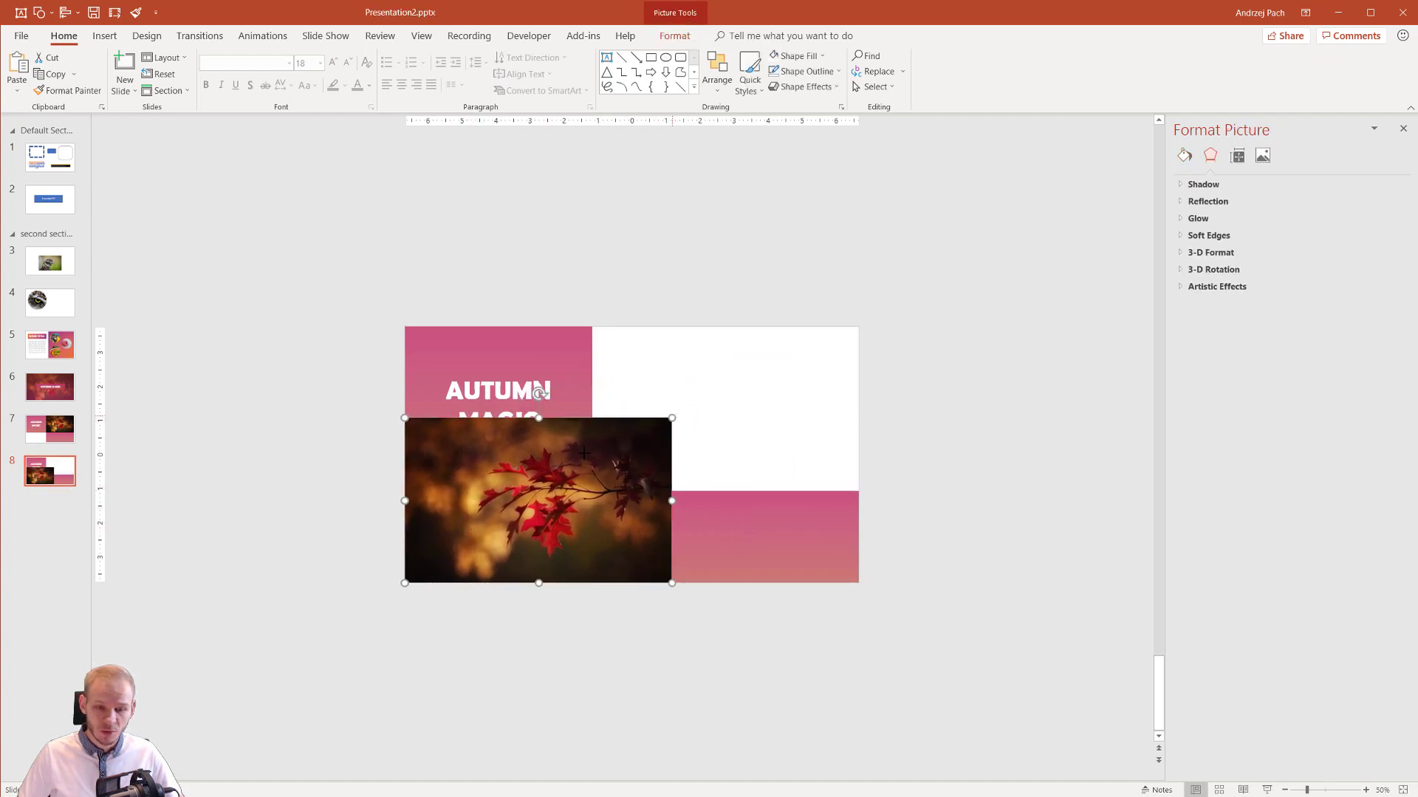
{"action": "left_click_drag", "start_coordinate": [672, 418], "coordinate": [577, 468]}
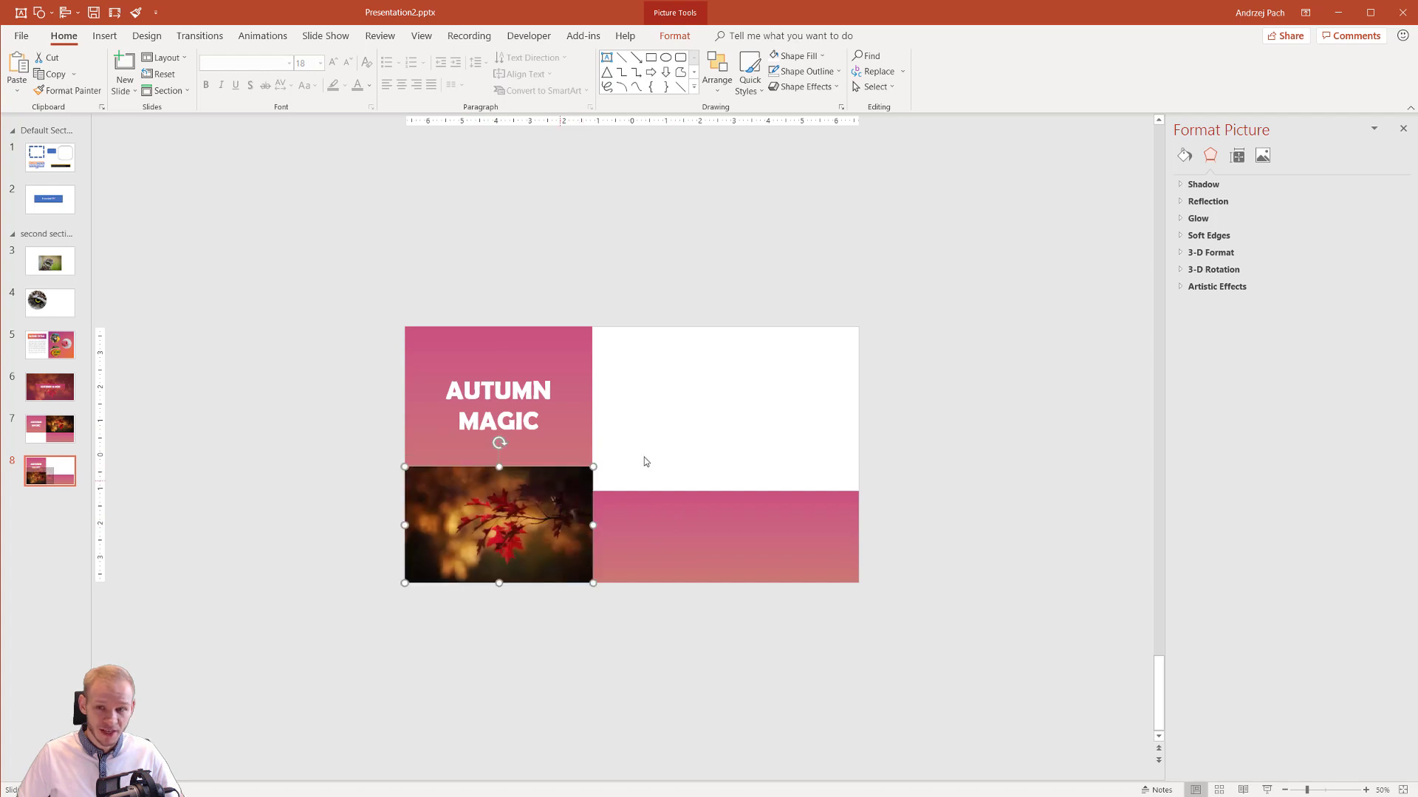
{"action": "left_click", "coordinate": [675, 35]}
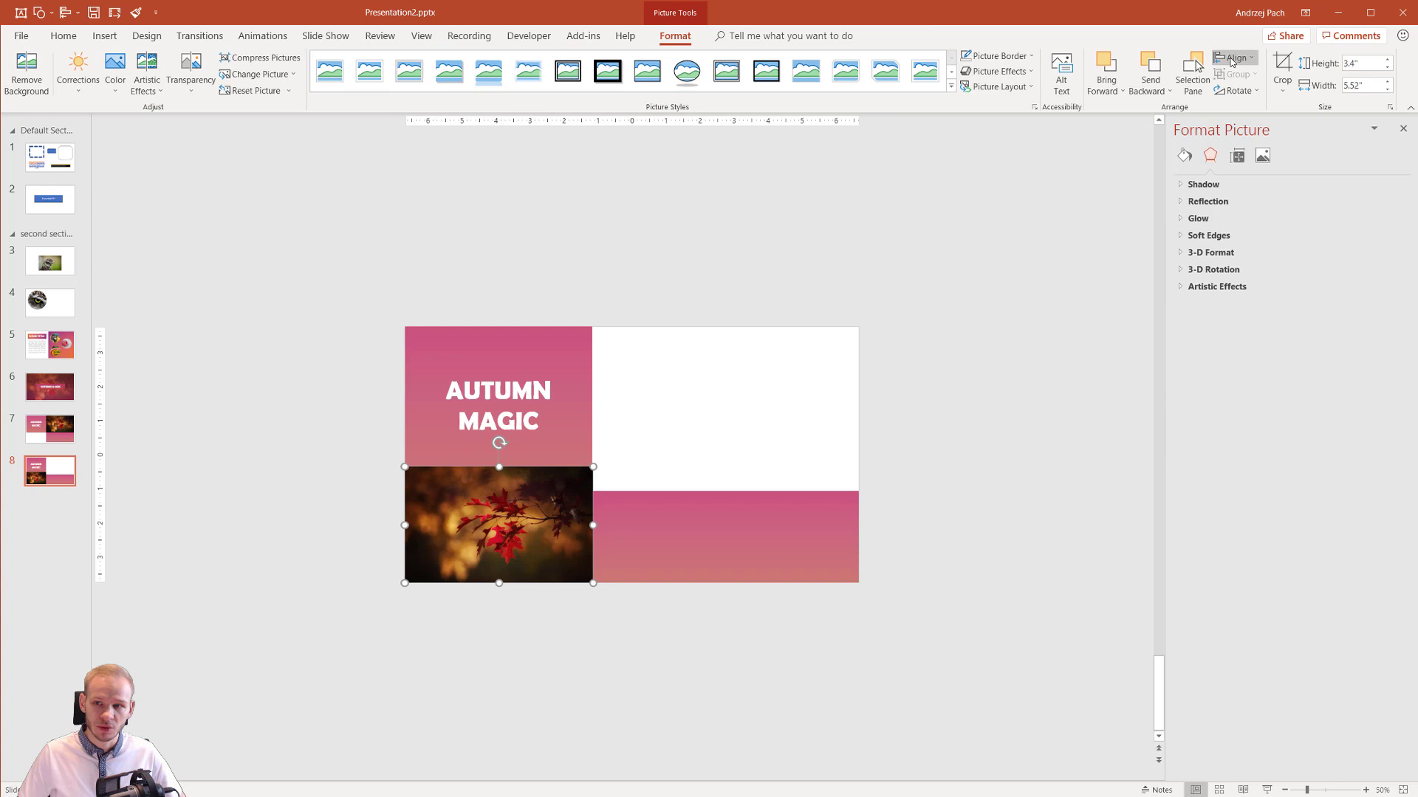
{"action": "left_click", "coordinate": [1283, 70]}
{"action": "left_click_drag", "start_coordinate": [501, 468], "coordinate": [503, 493]}
{"action": "left_click", "coordinate": [1278, 72]}
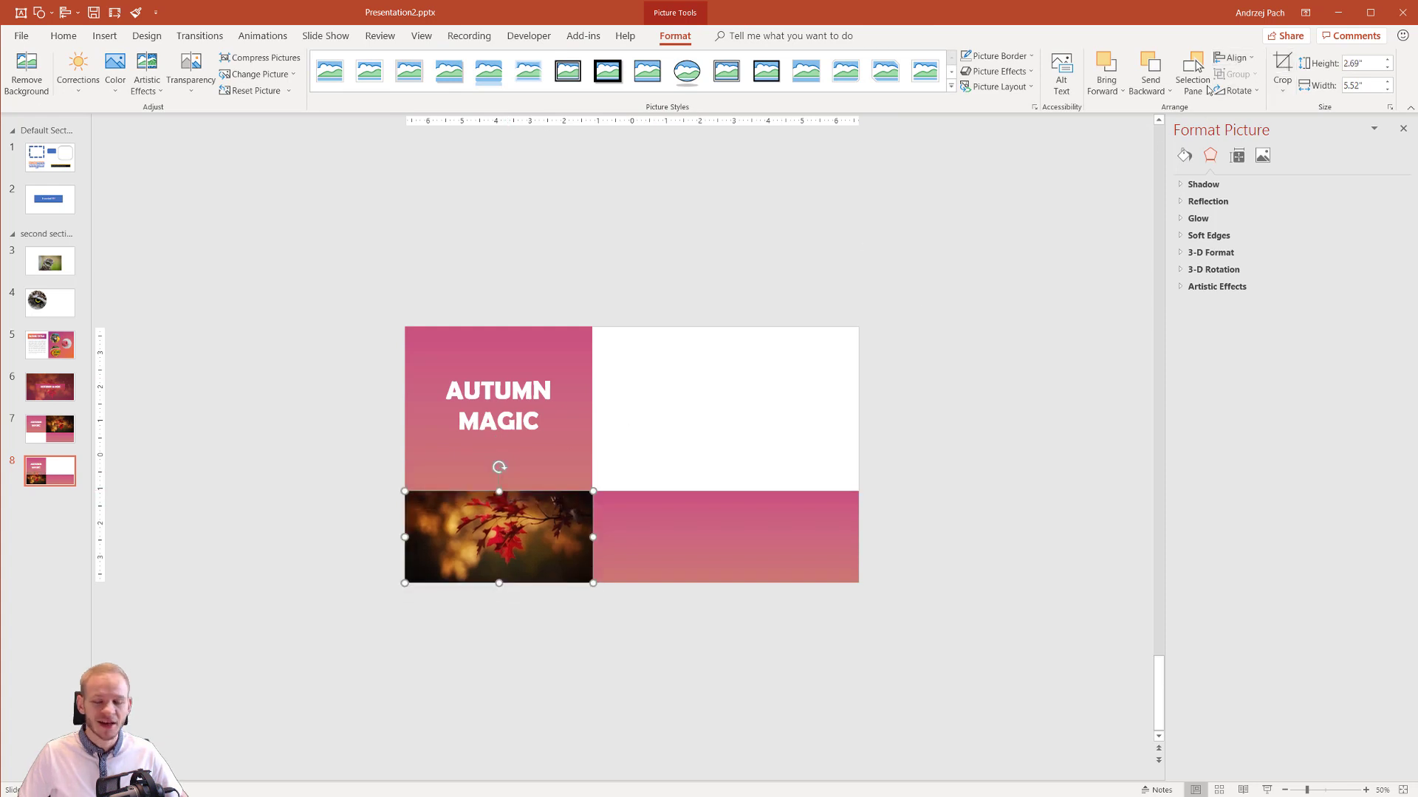
{"action": "left_click", "coordinate": [889, 244]}
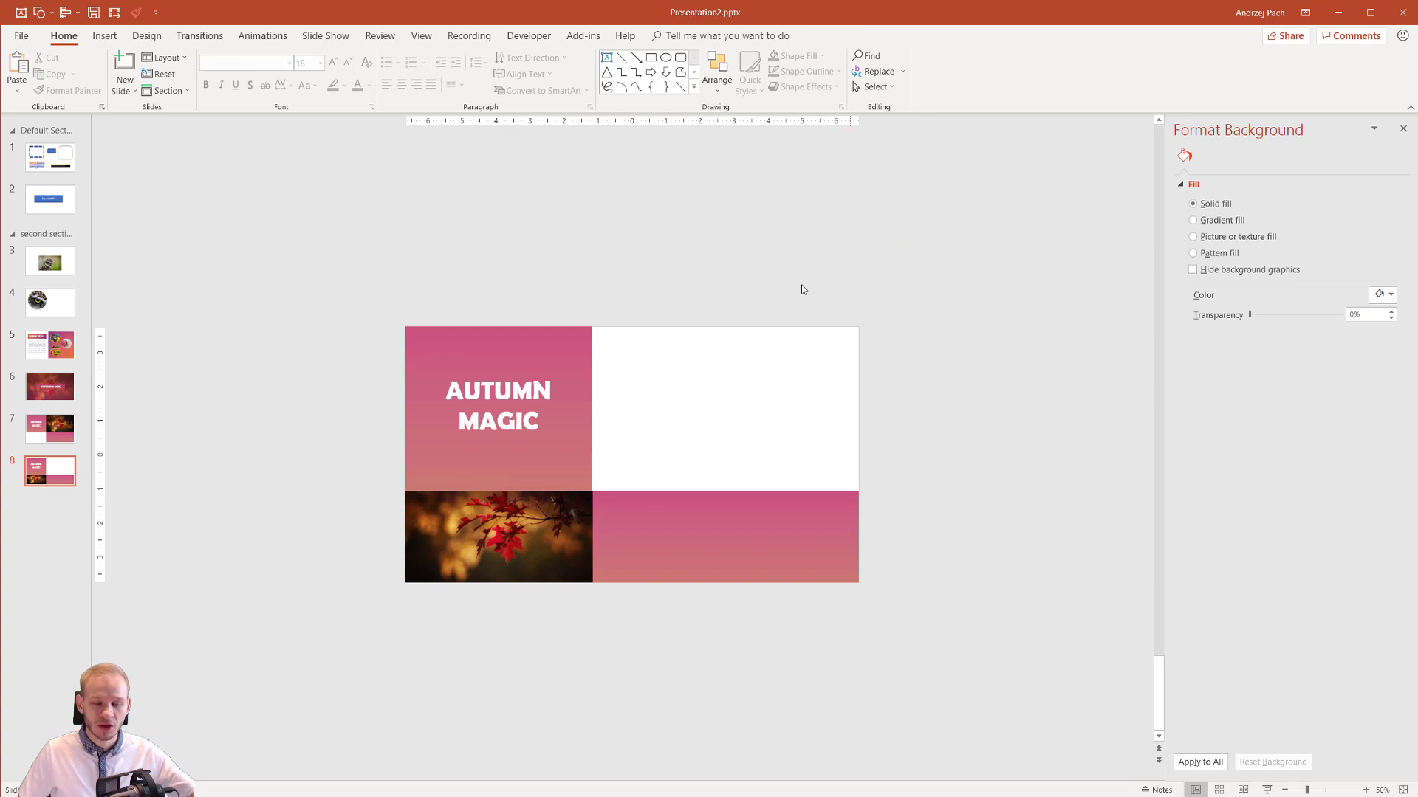
- Flip between slides 7 and 8 to compare the grids, then return to title slide 6
{"action": "left_click", "coordinate": [52, 430]}
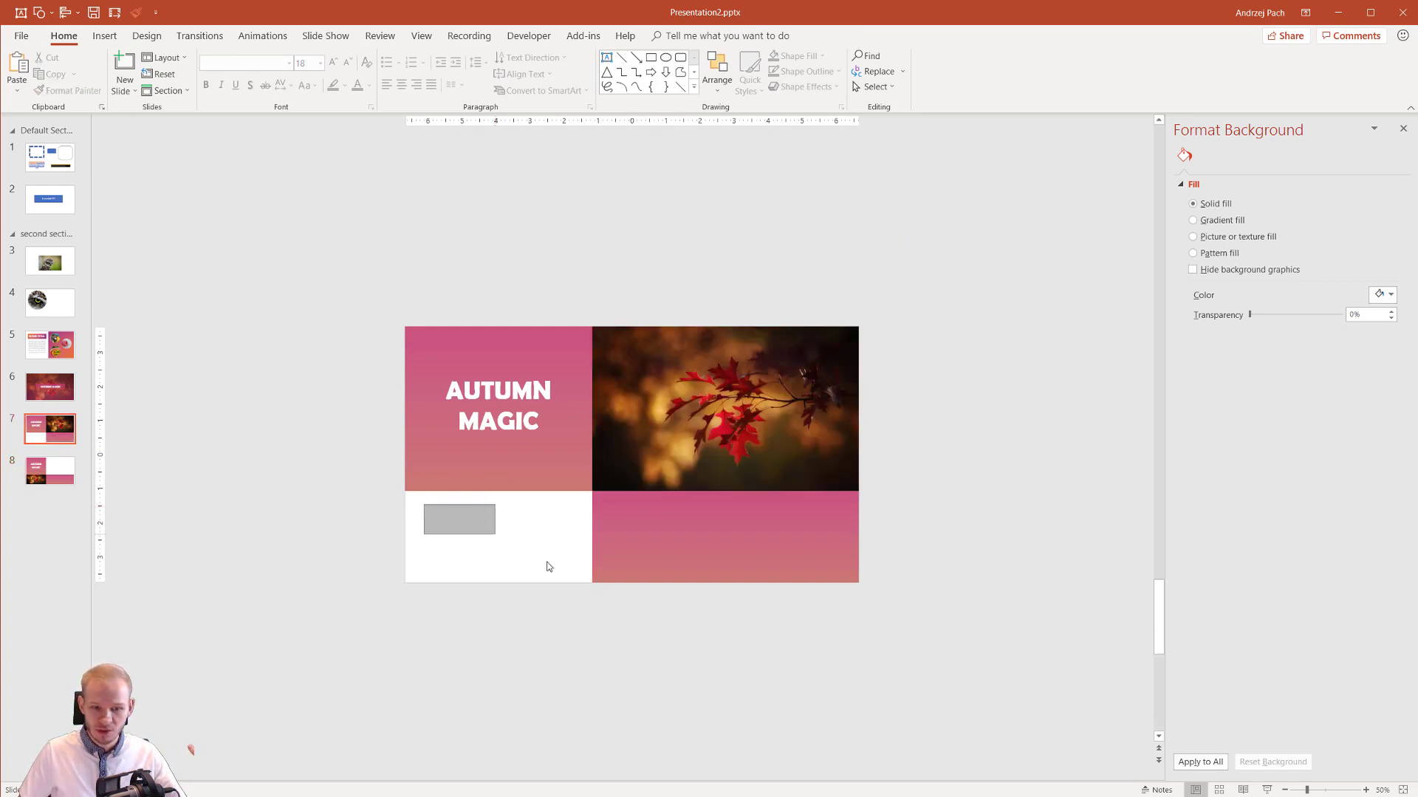
{"action": "left_click", "coordinate": [50, 470]}
{"action": "left_click_drag", "start_coordinate": [624, 340], "coordinate": [834, 471]}
{"action": "left_click", "coordinate": [70, 436]}
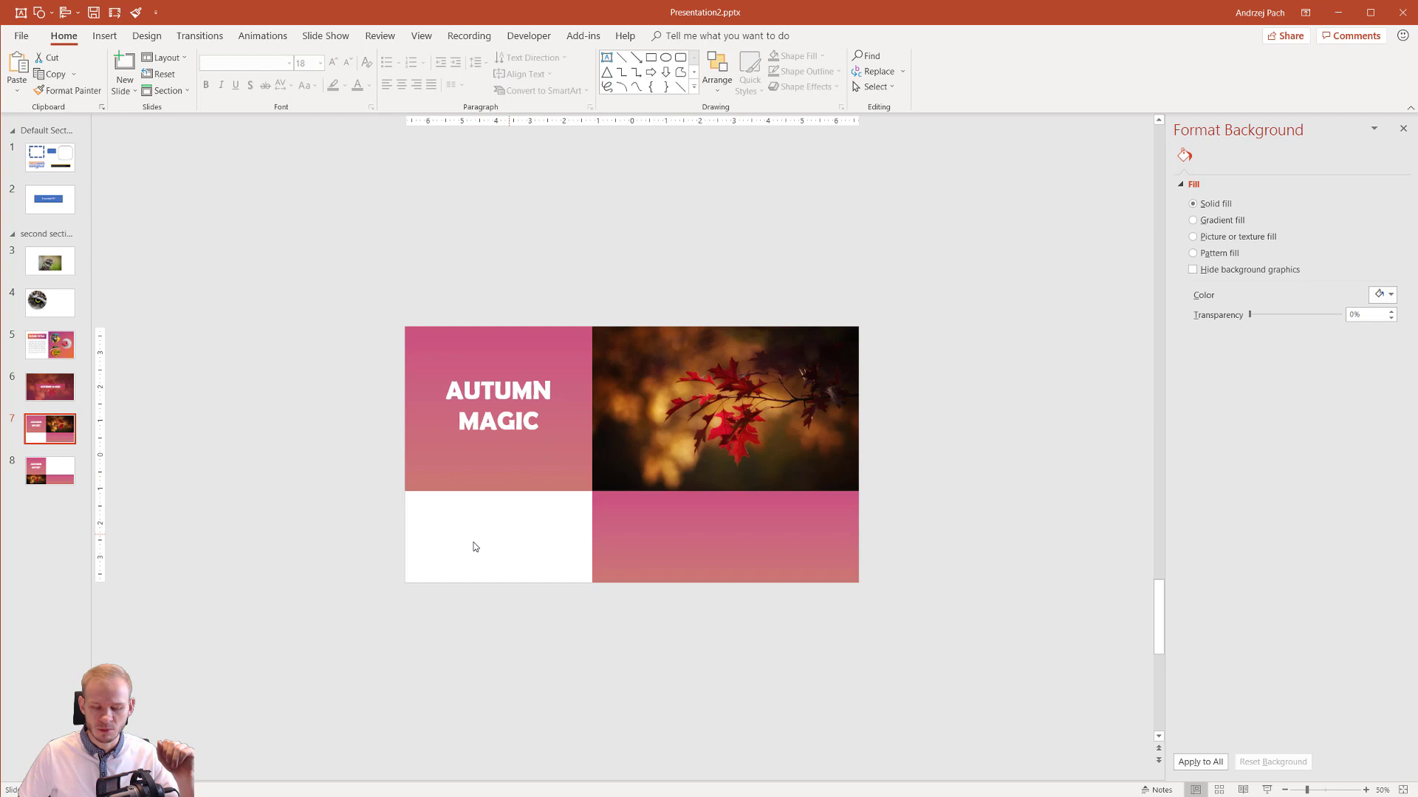
{"action": "key", "text": "Up"}
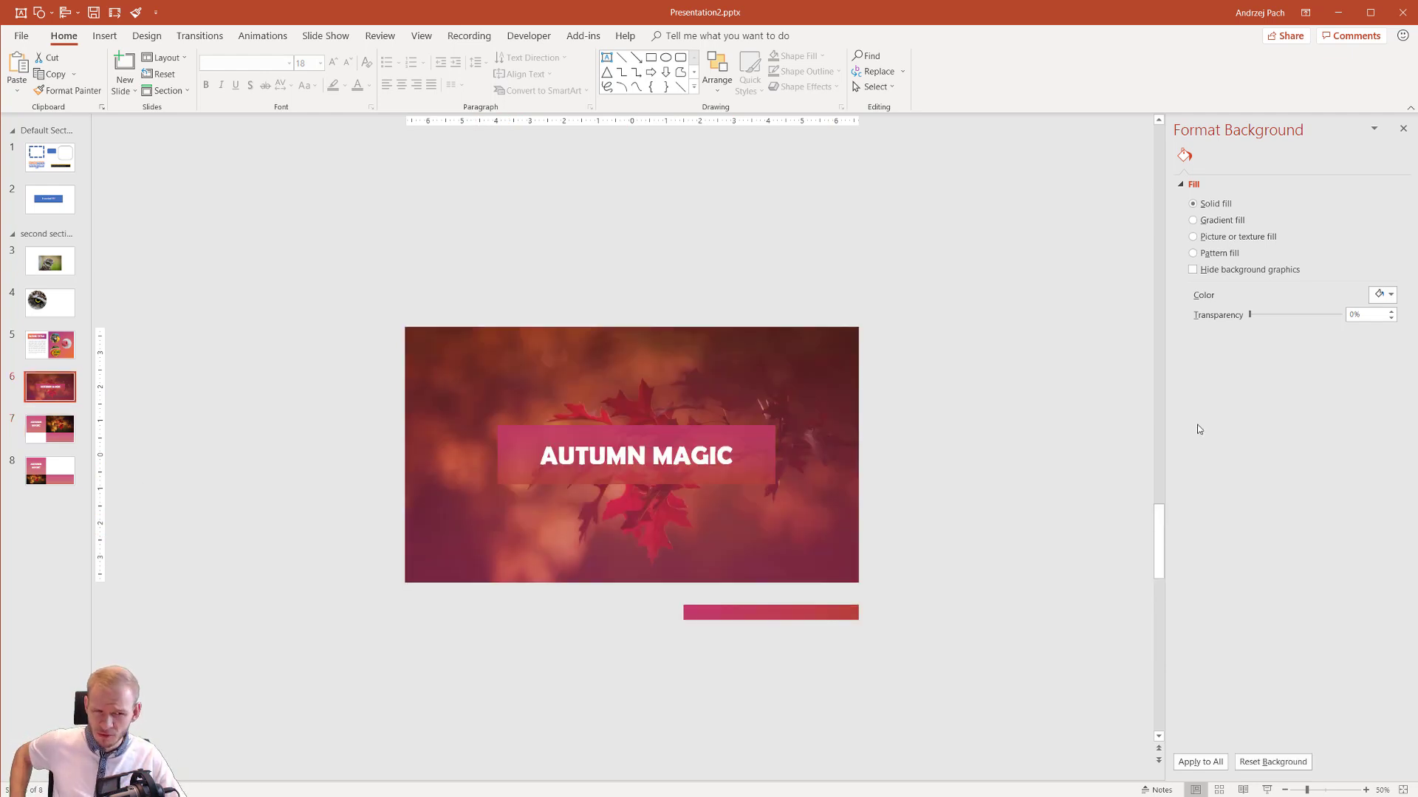
{"action": "key", "text": "Down"}
{"action": "key", "text": "Down"}
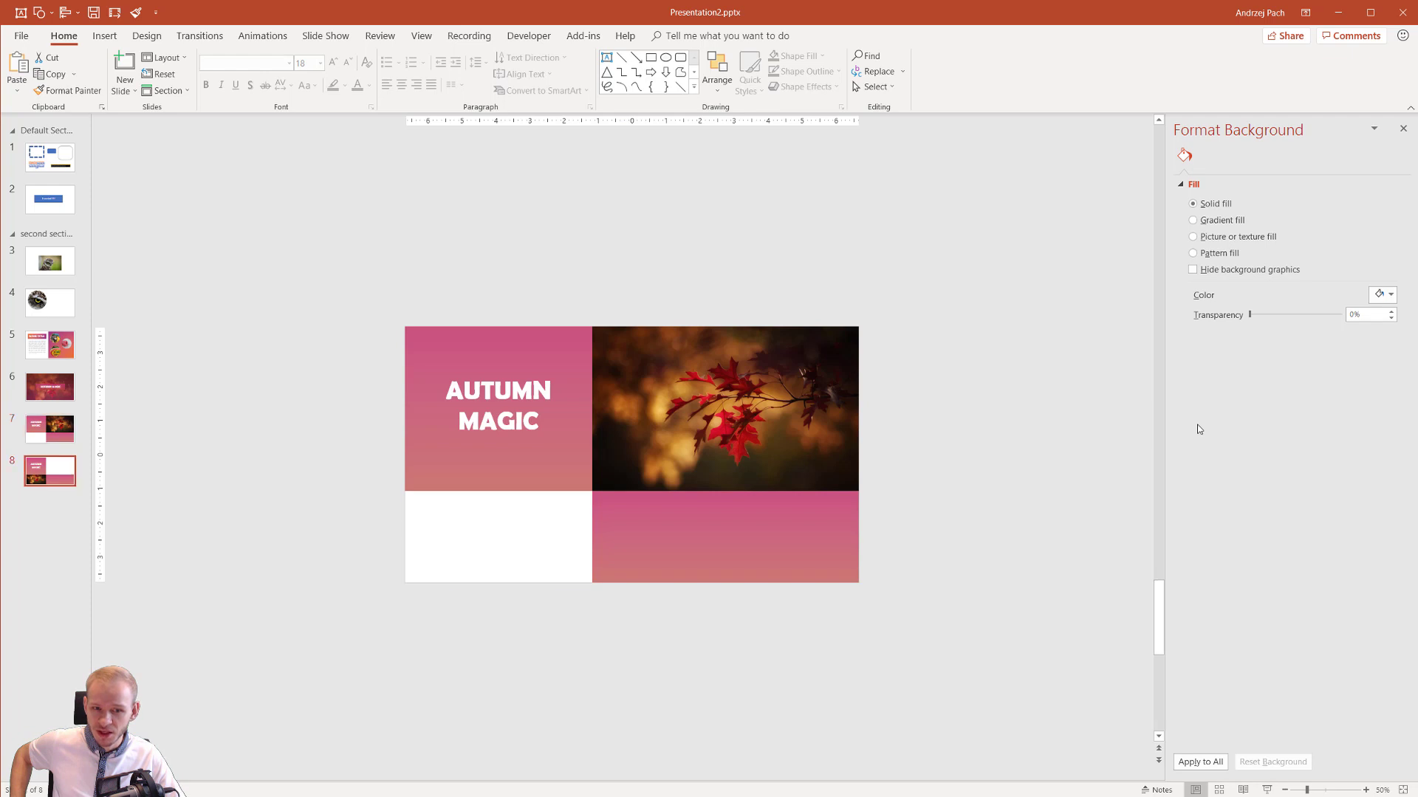
{"action": "key", "text": "Up"}
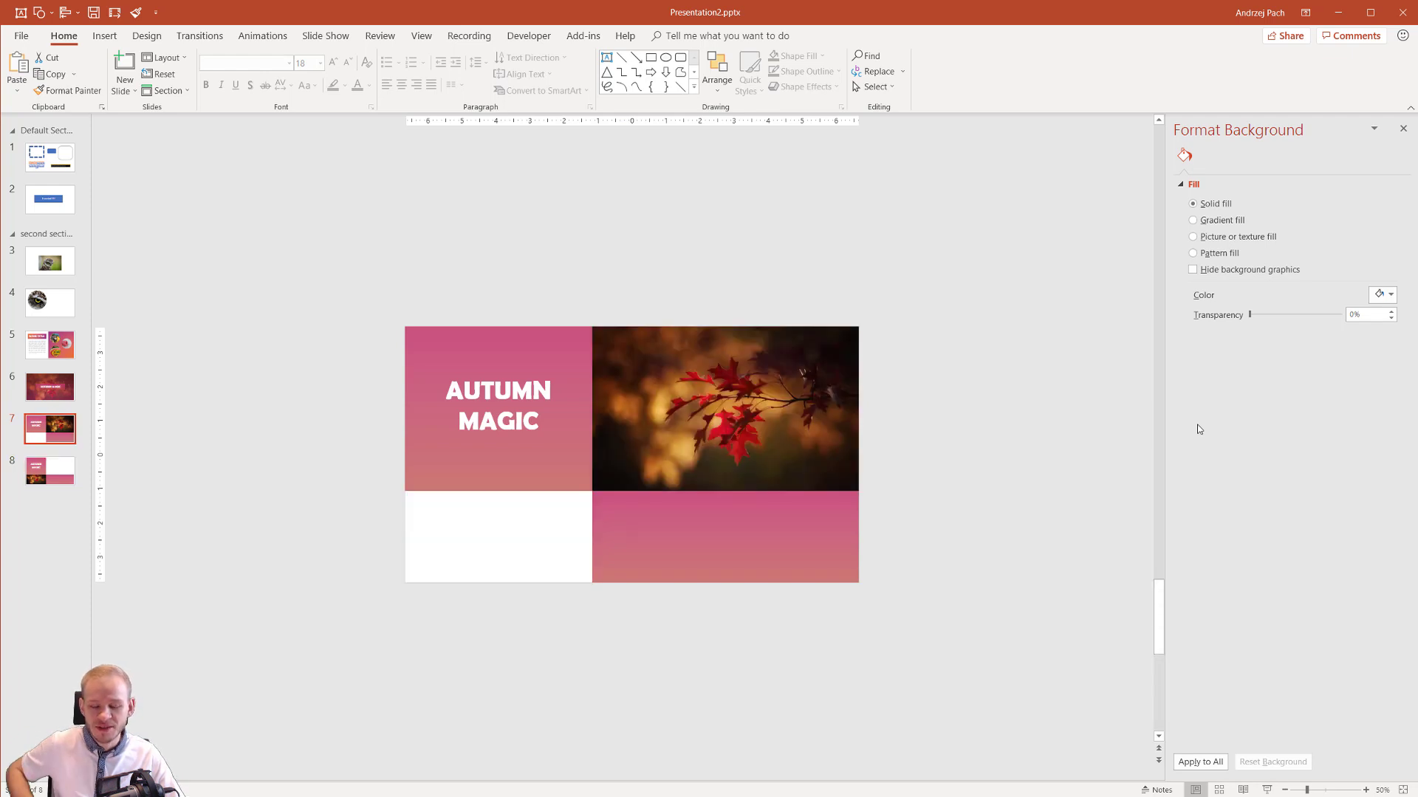
{"action": "key", "text": "Up"}
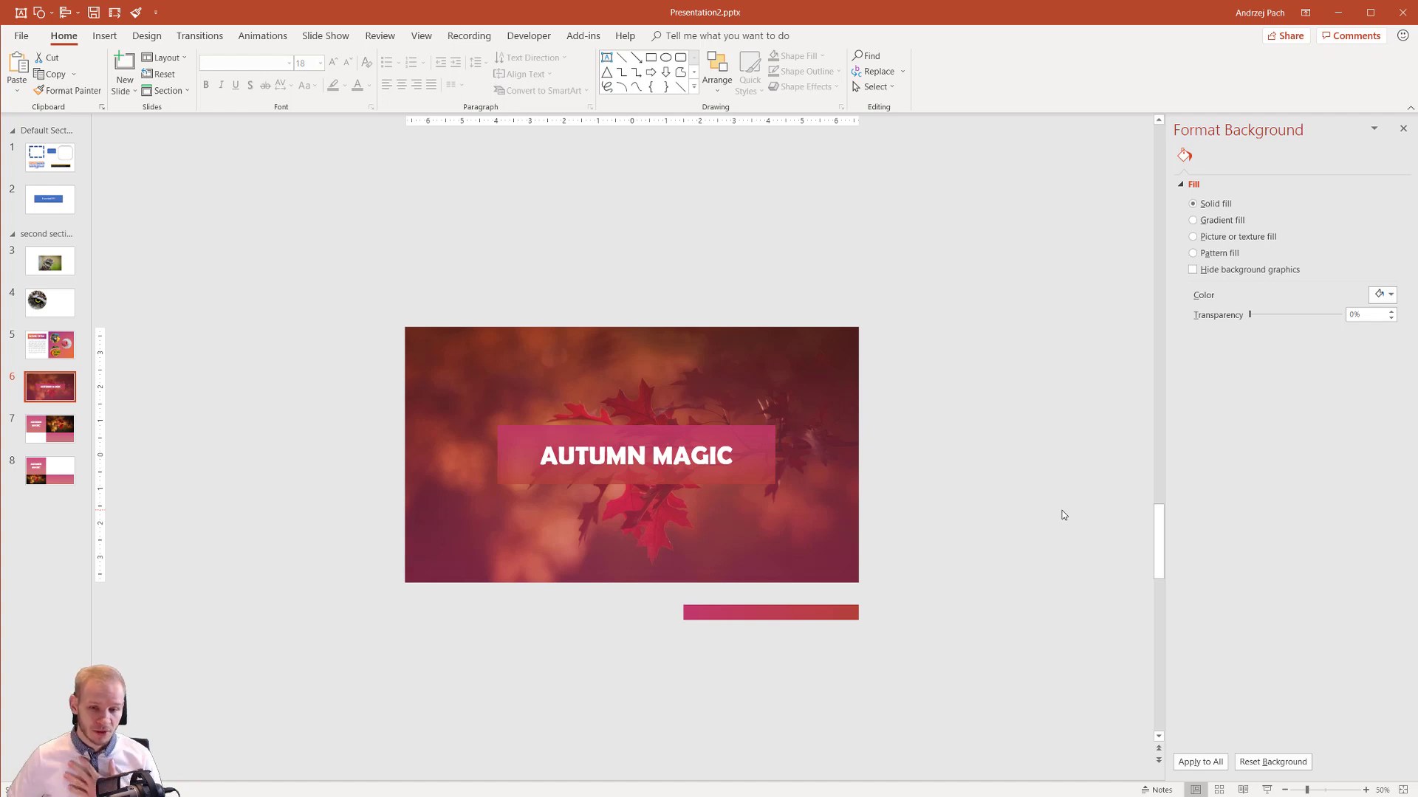
{"action": "left_click_drag", "start_coordinate": [923, 390], "coordinate": [488, 533]}
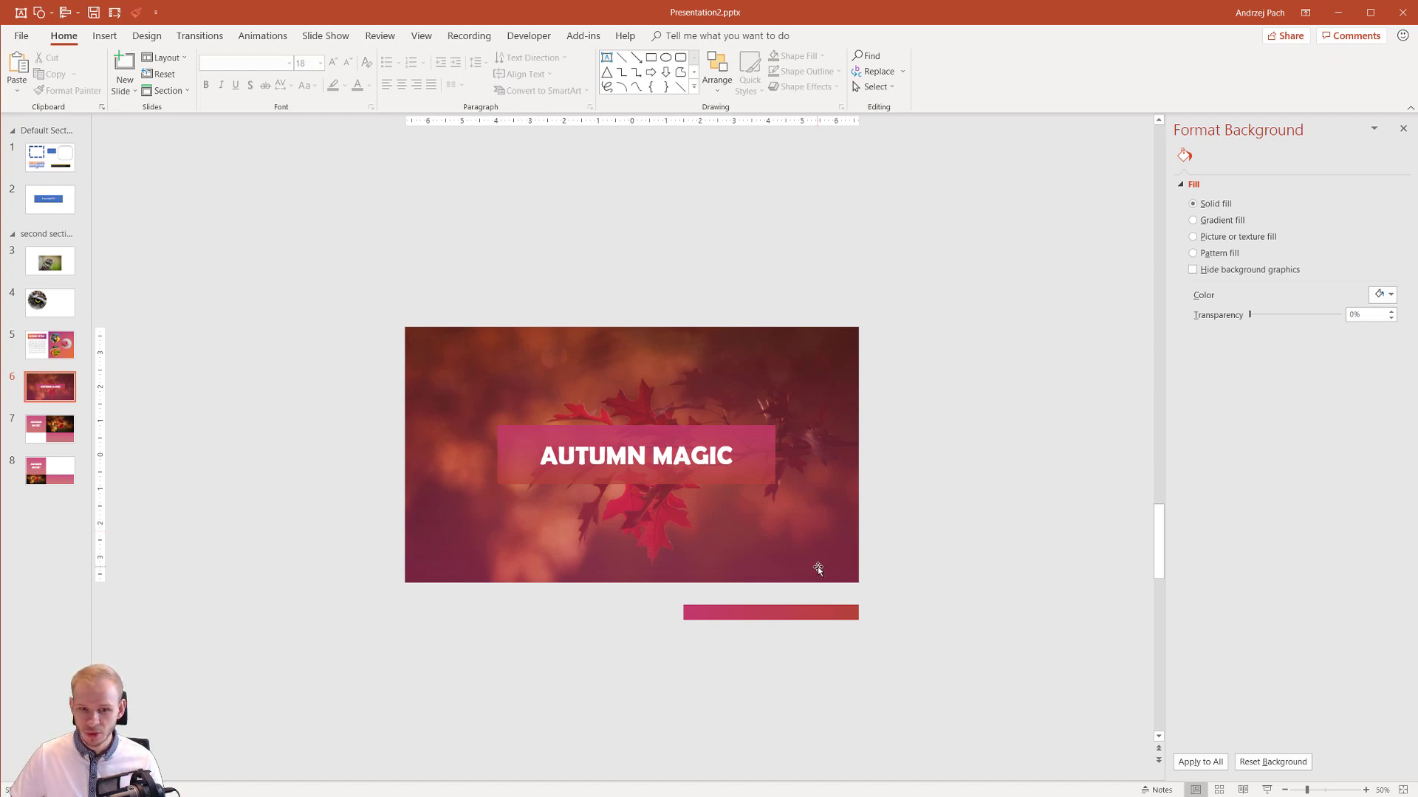
- Switch the AUTUMN MAGIC band to a solid fill using the red Recent Colors swatch, then drag it back to centre
{"action": "left_click_drag", "start_coordinate": [745, 485], "coordinate": [880, 485]}
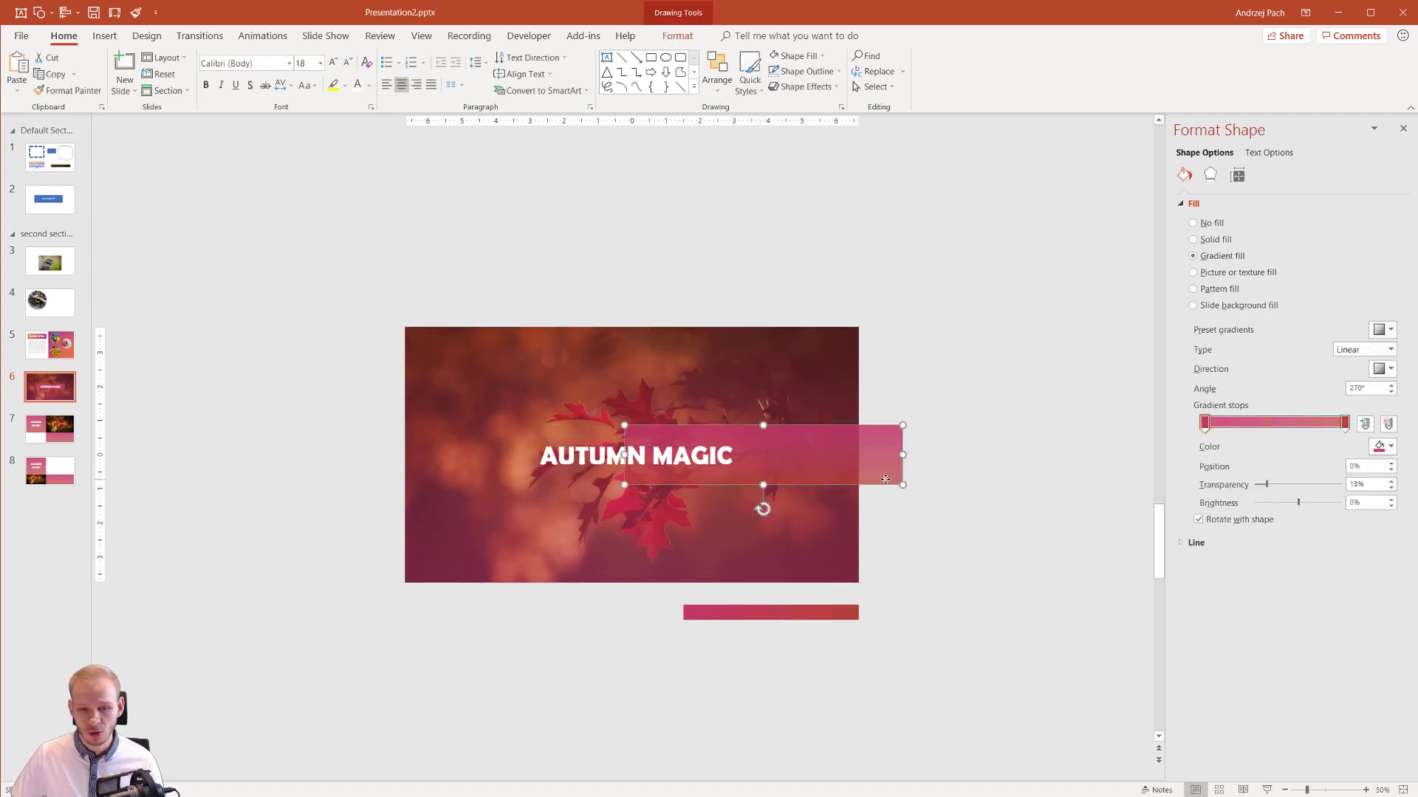
{"action": "left_click", "coordinate": [1197, 240]}
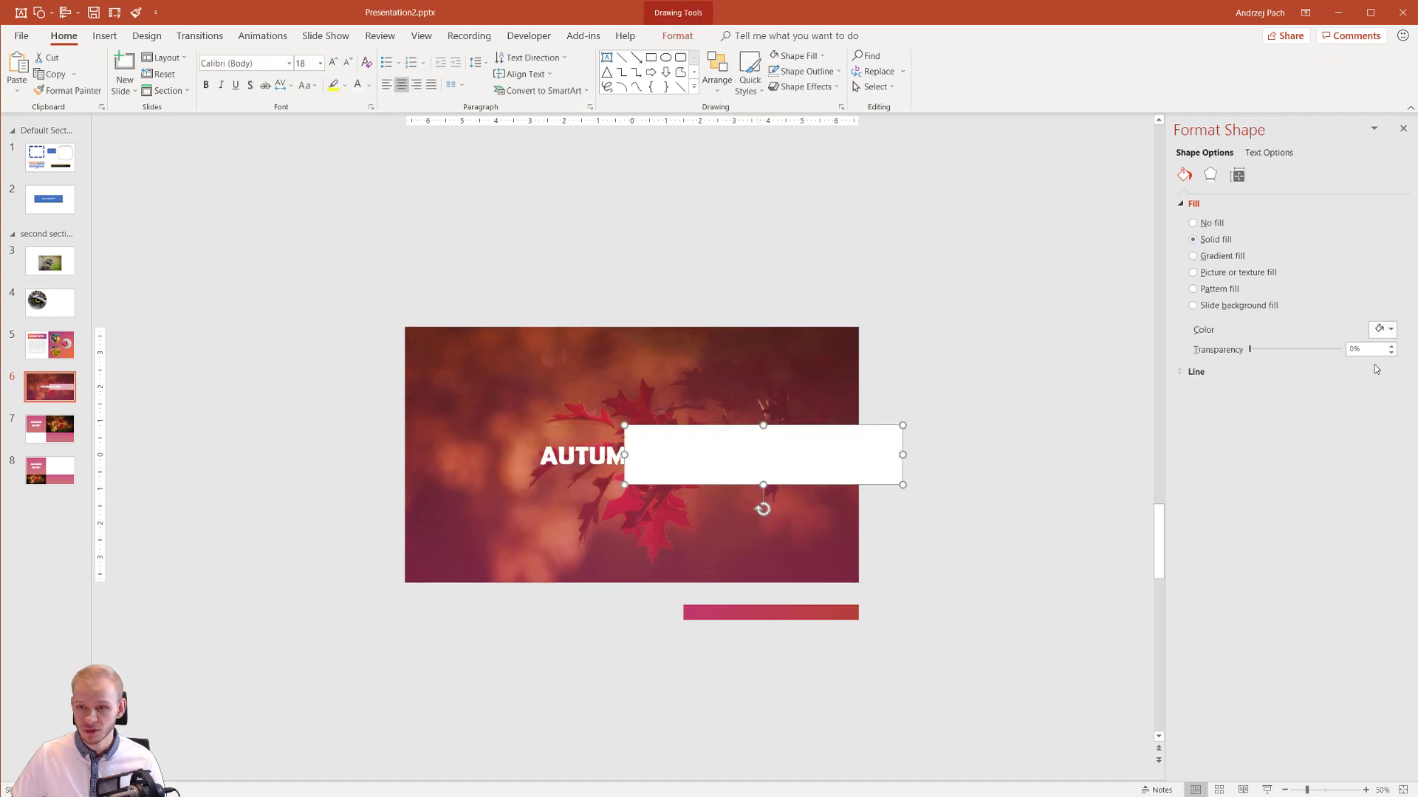
{"action": "left_click", "coordinate": [1384, 329]}
{"action": "left_click", "coordinate": [1347, 463]}
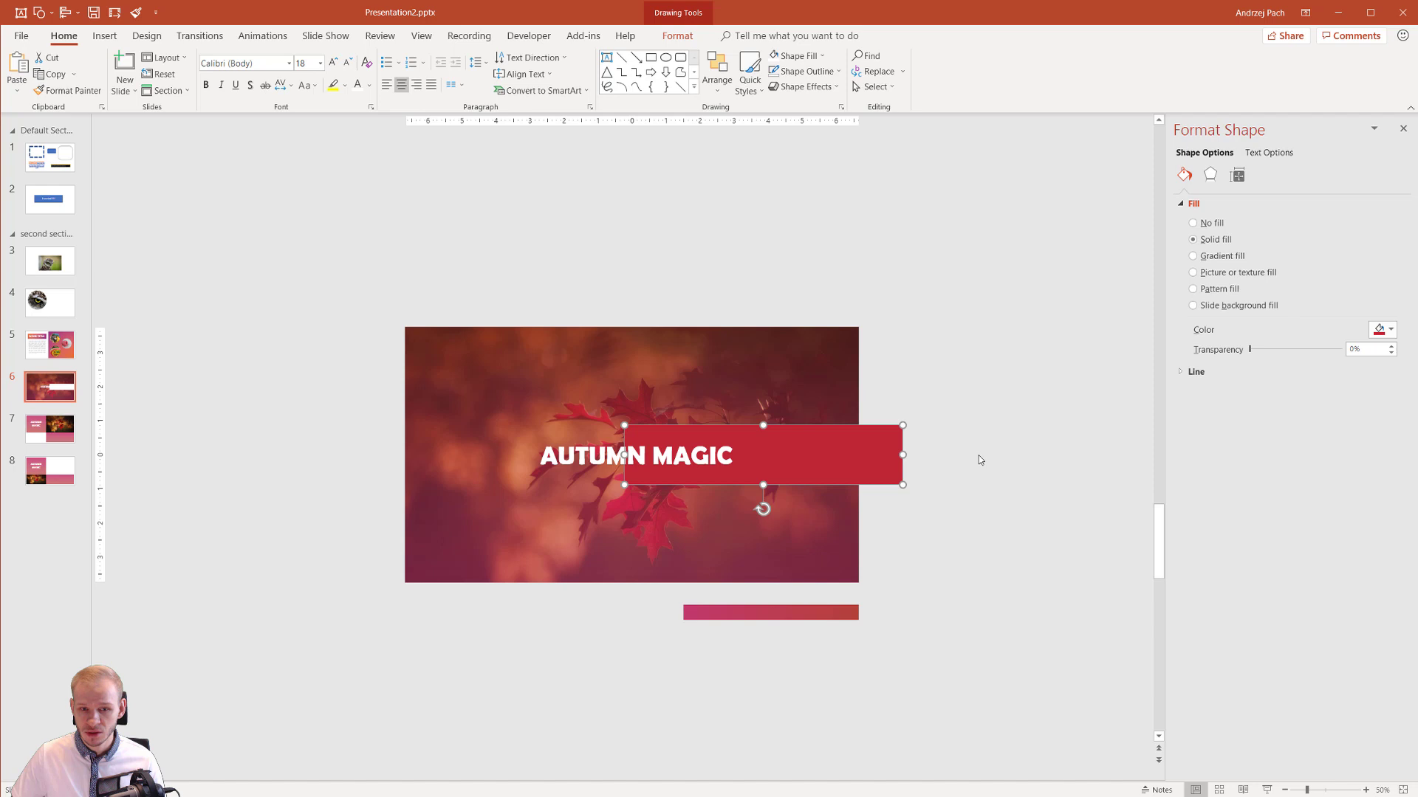
{"action": "left_click_drag", "start_coordinate": [852, 453], "coordinate": [725, 453]}
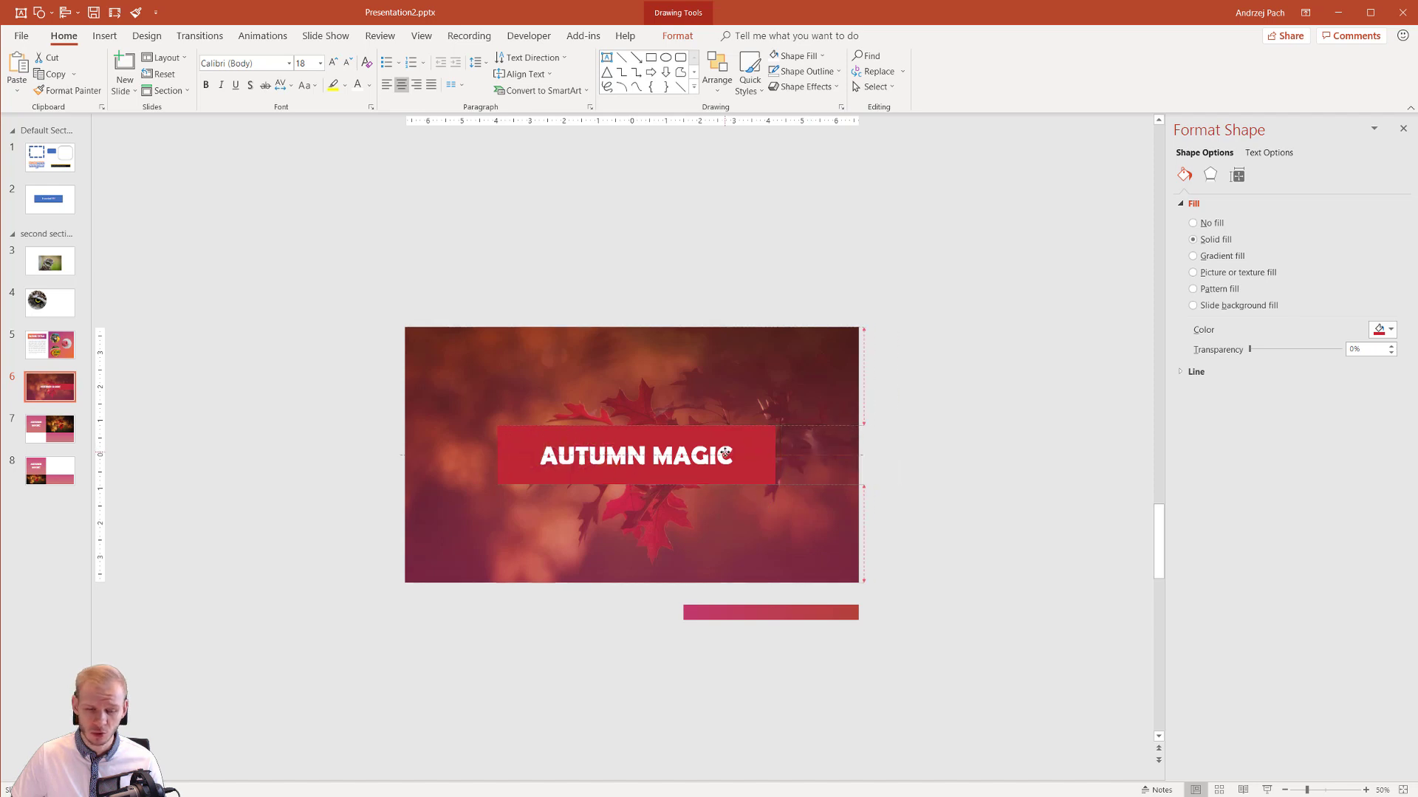
{"action": "left_click", "coordinate": [1011, 462]}
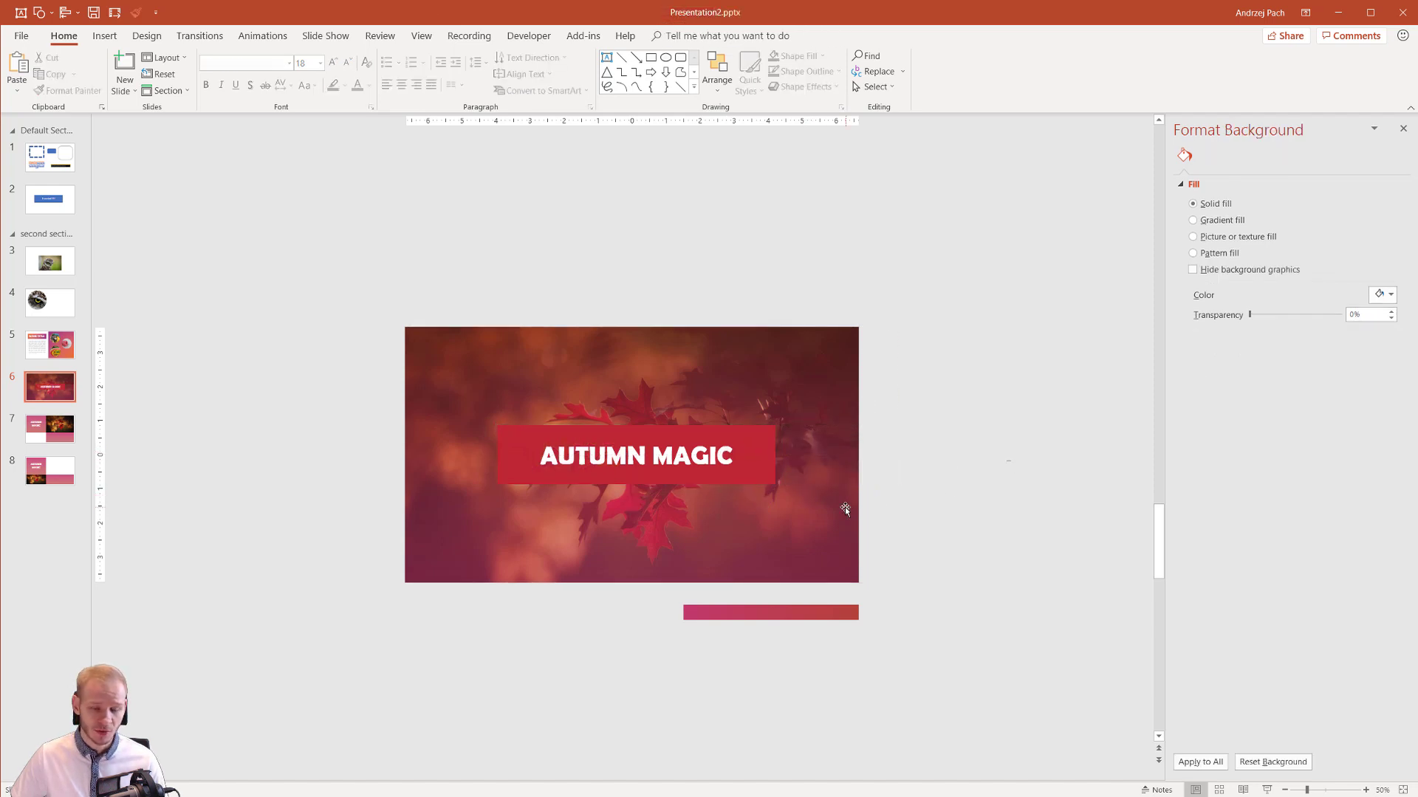